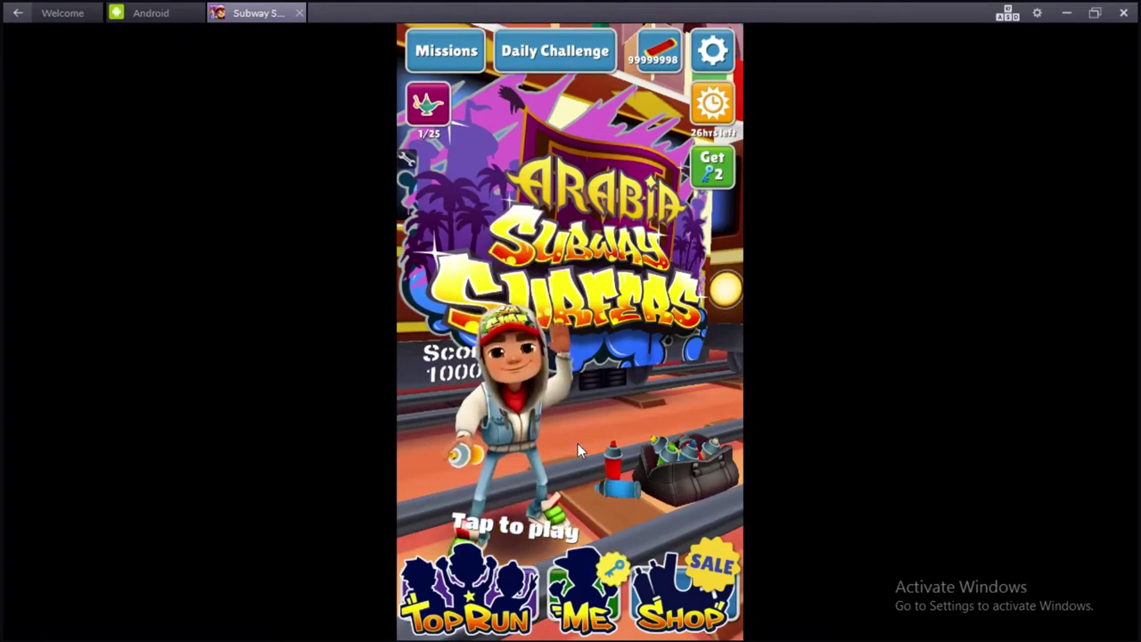
- Clear SB Game Hacker's previous search and hide the overlay over the Subway Surfers home screen
left_click(407, 159)
left_click(655, 250)
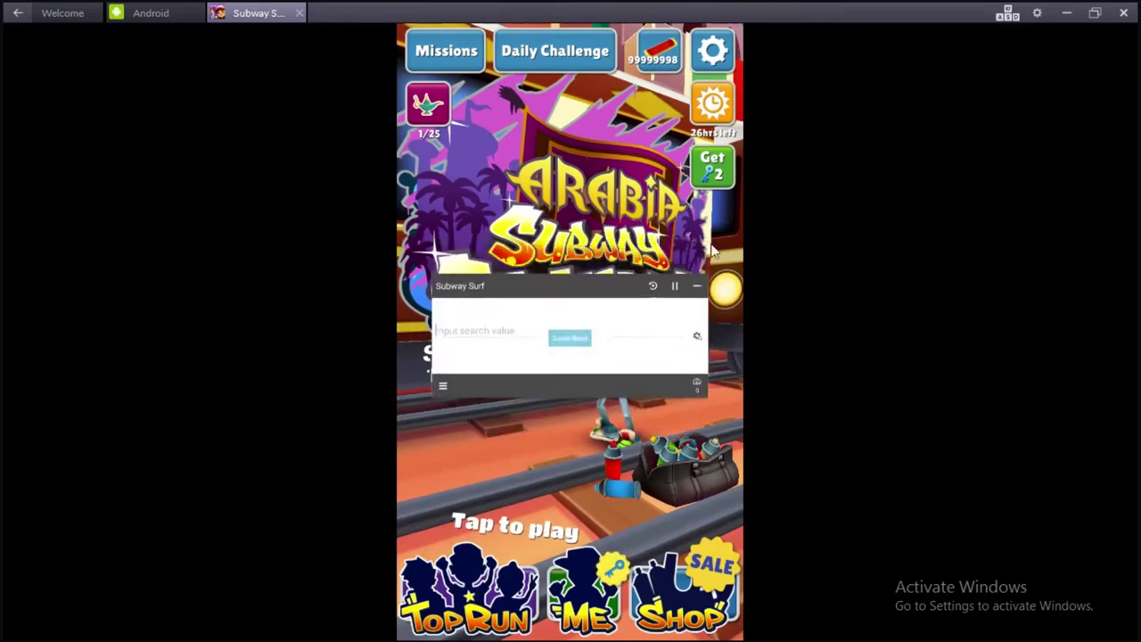
left_click(700, 287)
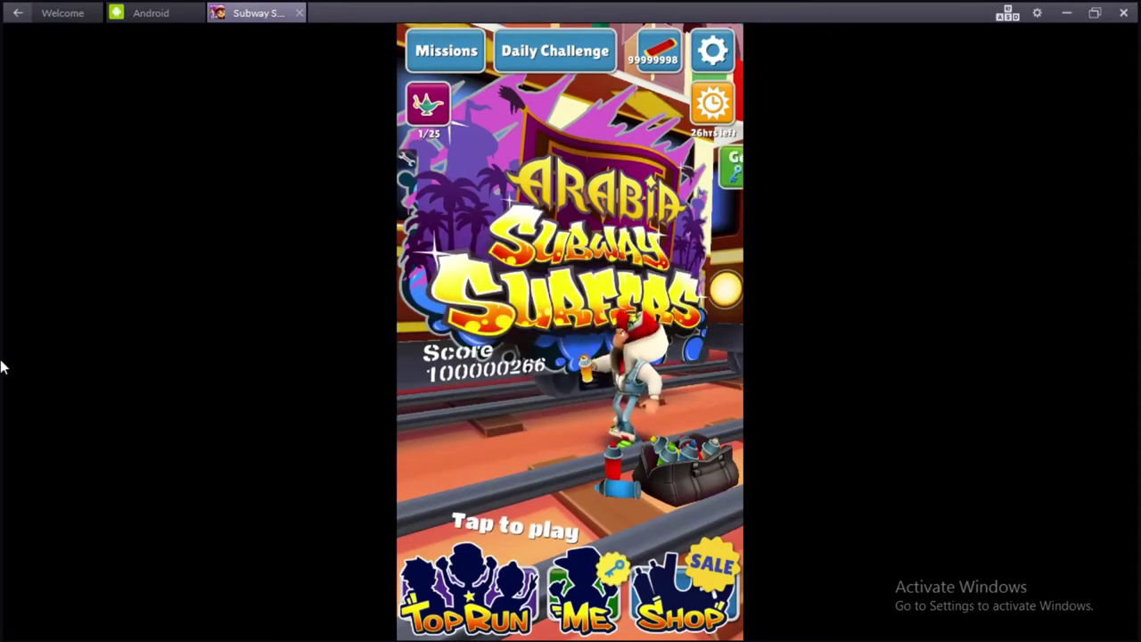
- Start a new run and steer through the opening lanes, jumping the striped barrier
left_click(553, 272)
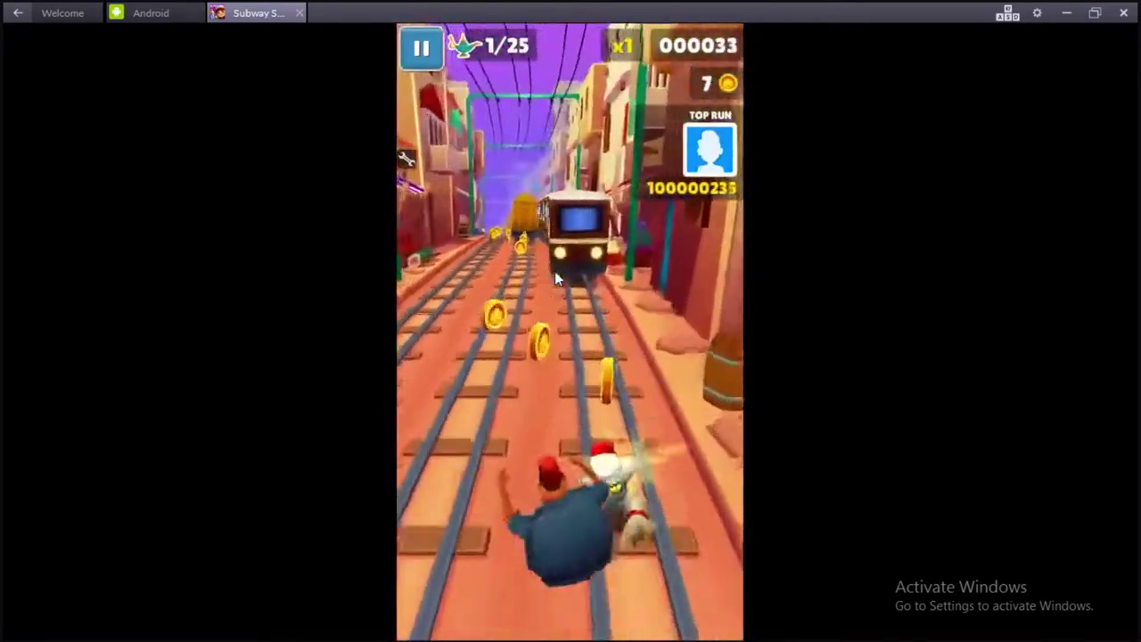
key("Left")
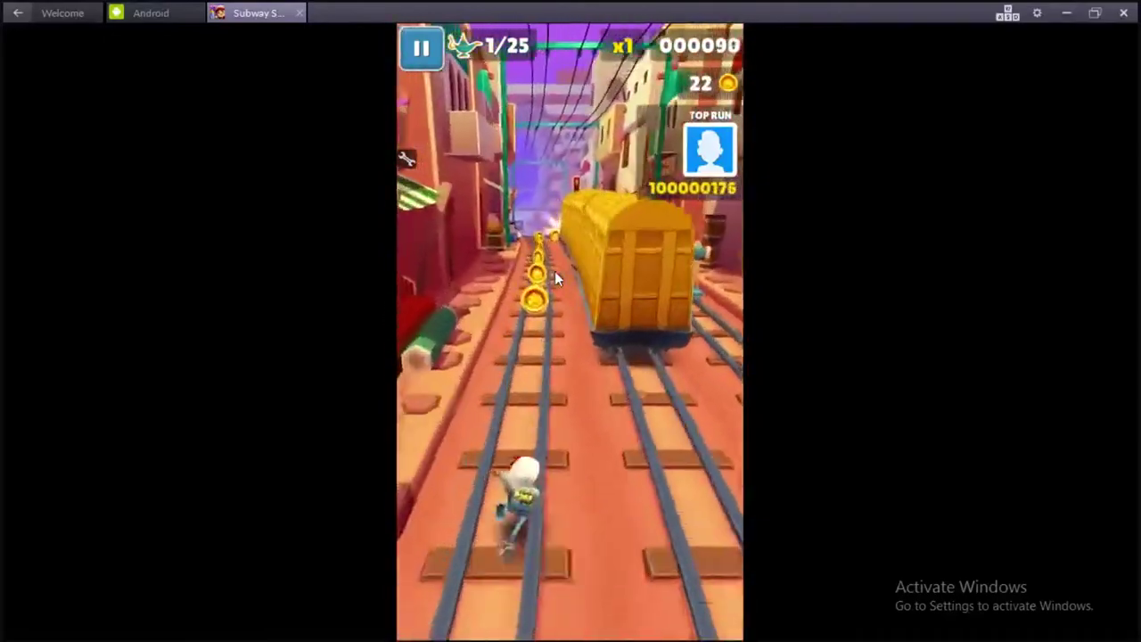
key("Right")
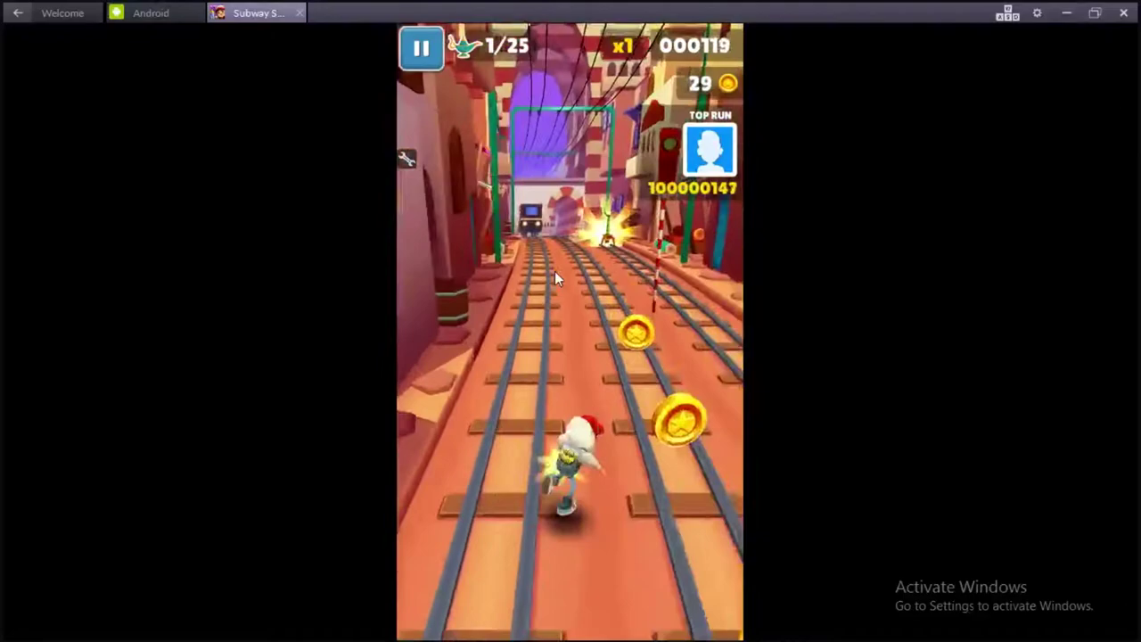
key("Right")
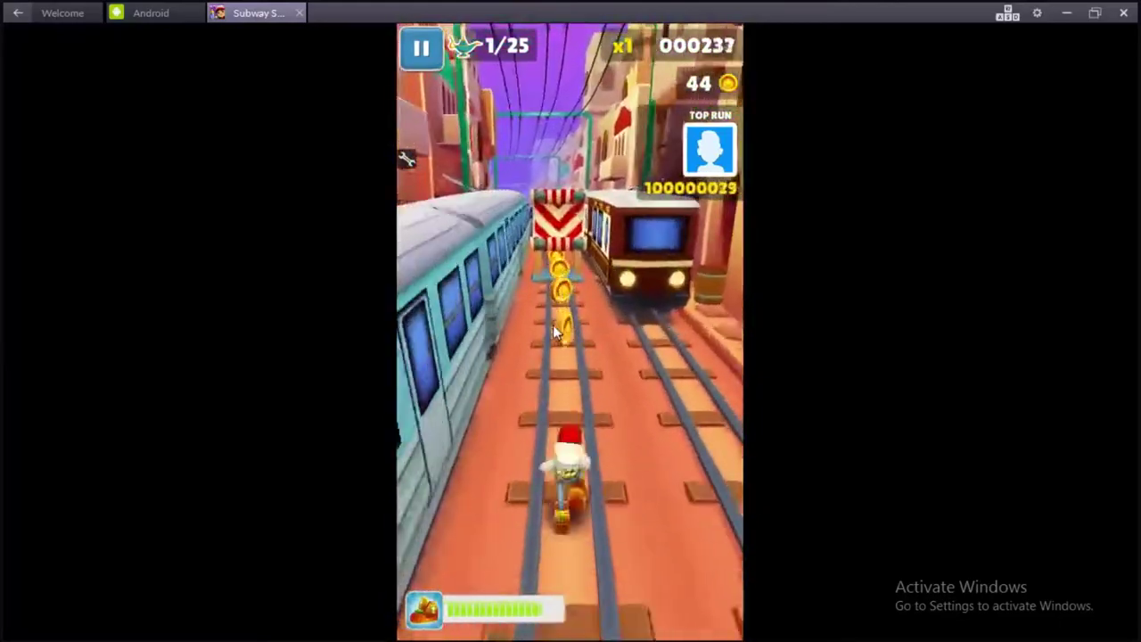
key("Up")
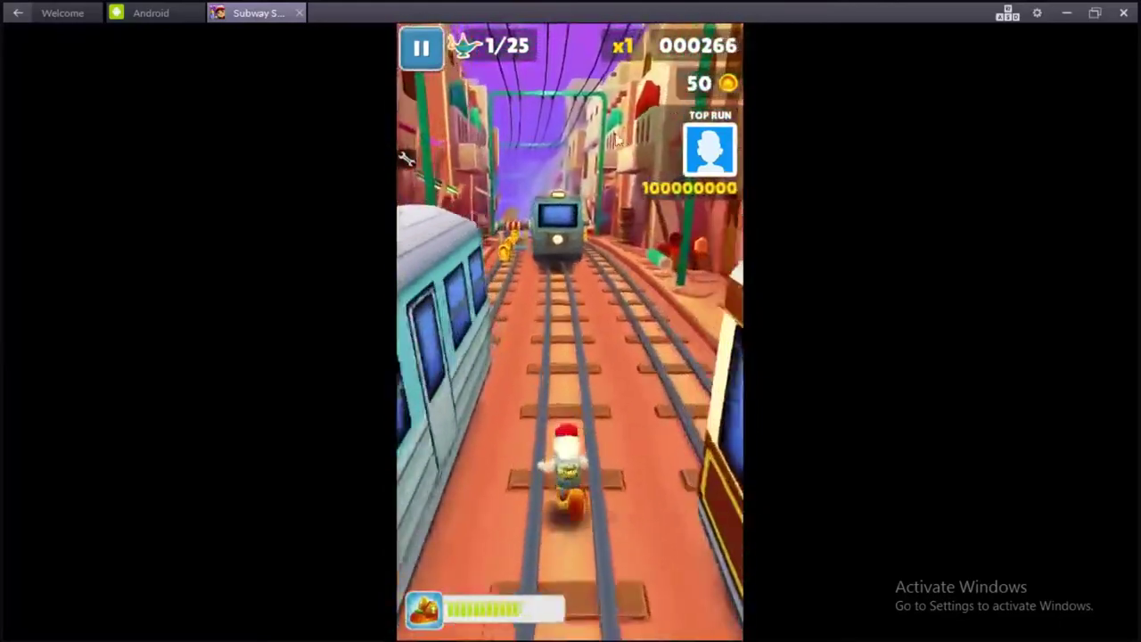
key("Left")
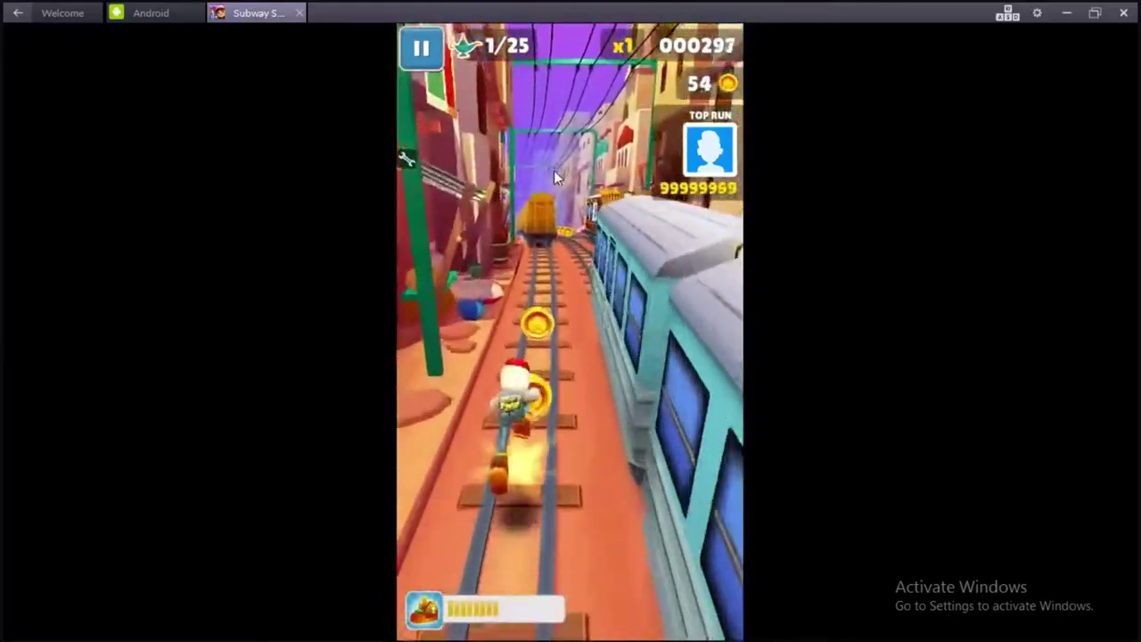
key("Up")
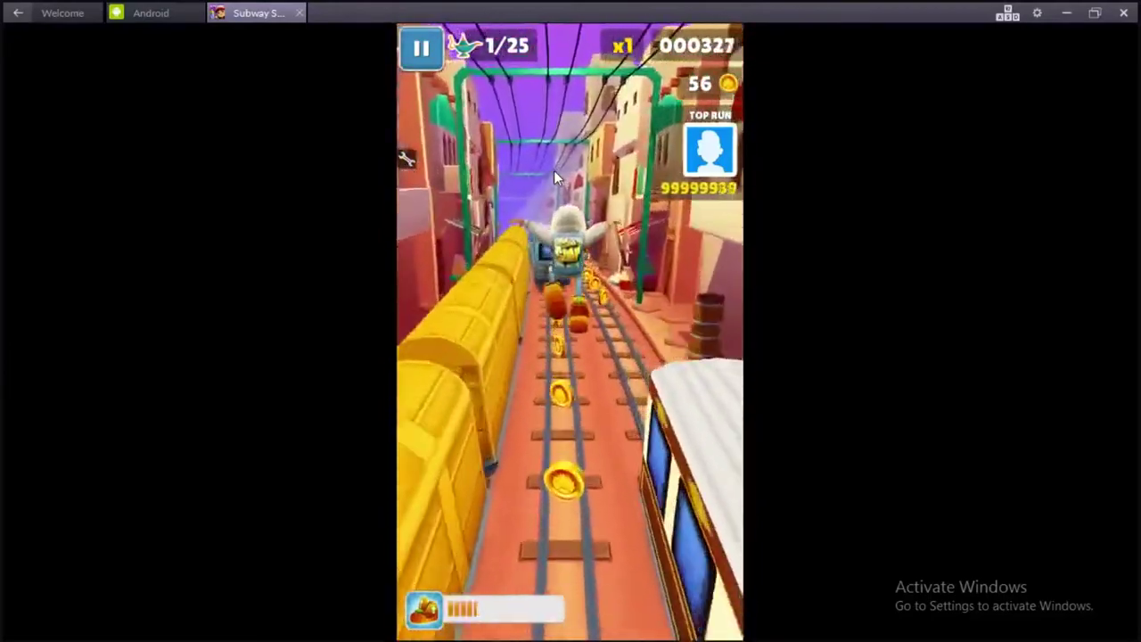
- Keep dodging trains and barriers up to 517 points, then pause briefly and resume
key("Up")
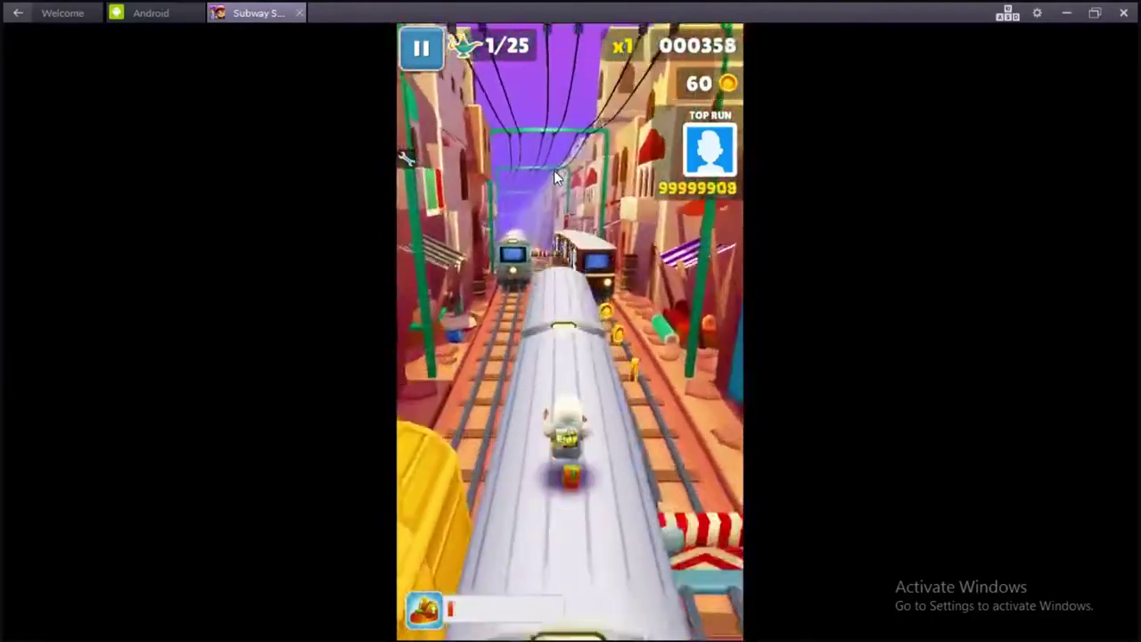
key("Right")
key("Left")
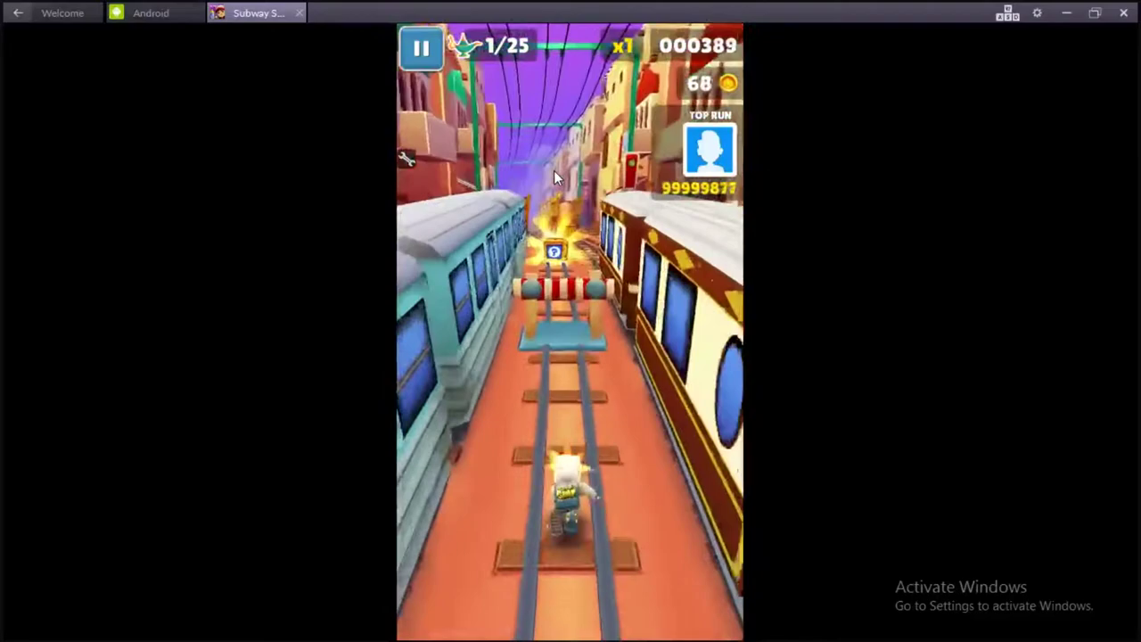
key("Up")
key("Left")
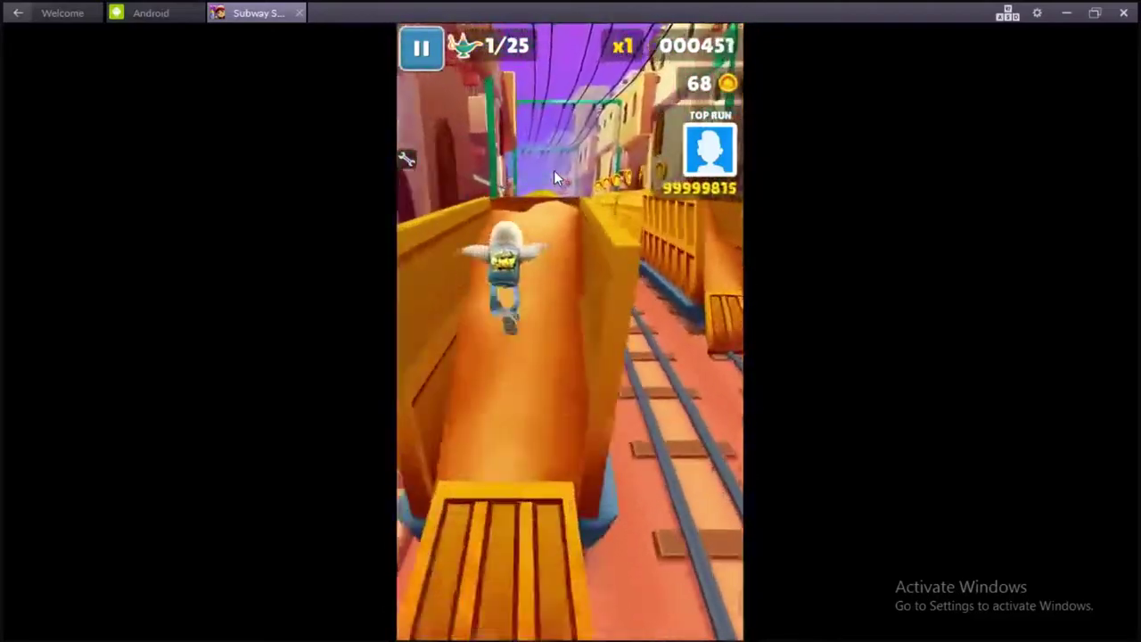
key("Right")
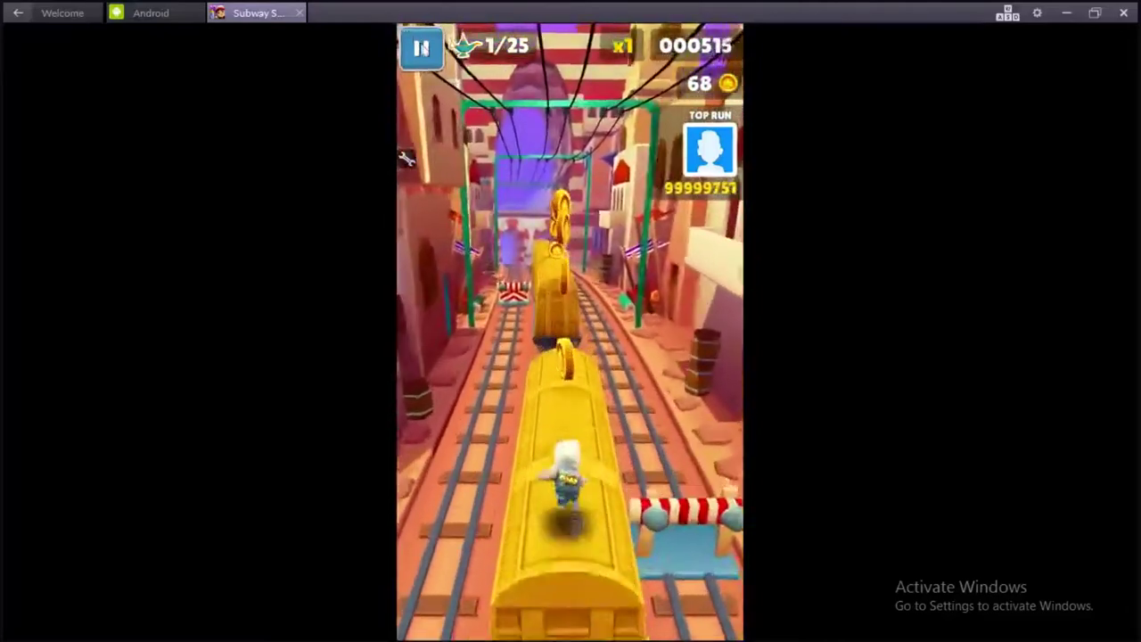
key("Escape")
key("Escape")
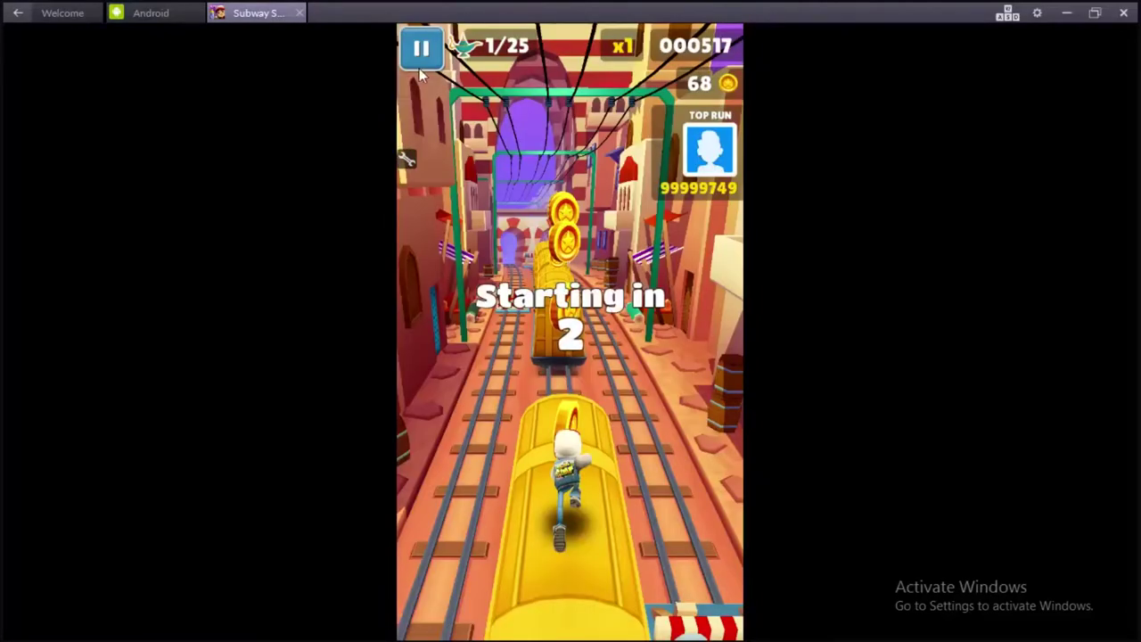
- Pause the run and search SB Game Hacker's memory for the score 517
left_click(420, 59)
left_click(406, 158)
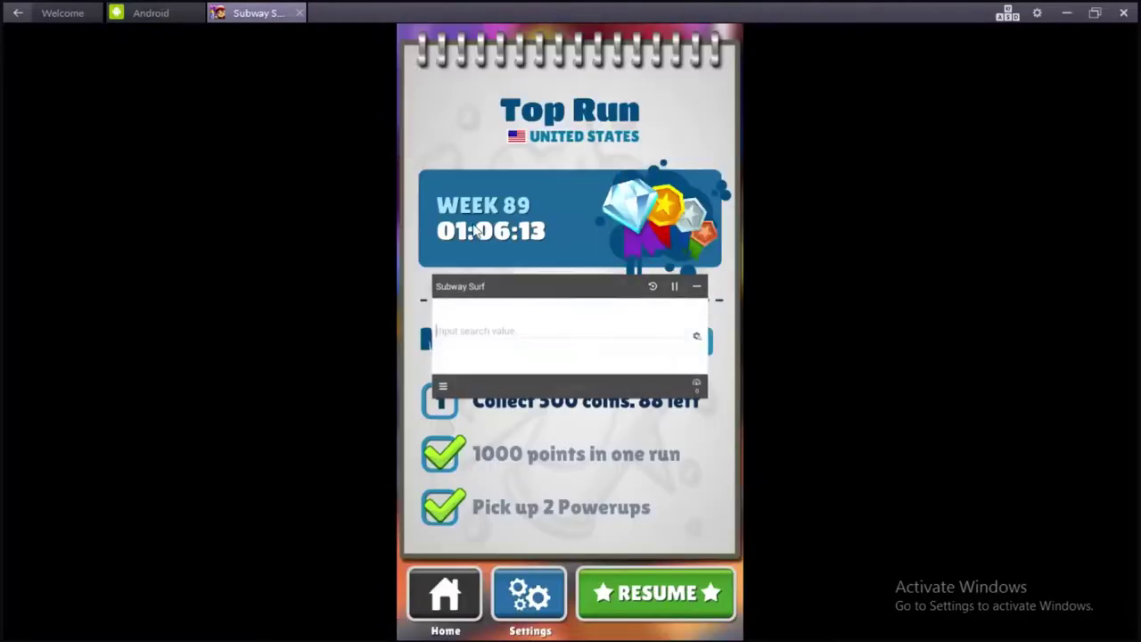
left_click(504, 331)
type("517")
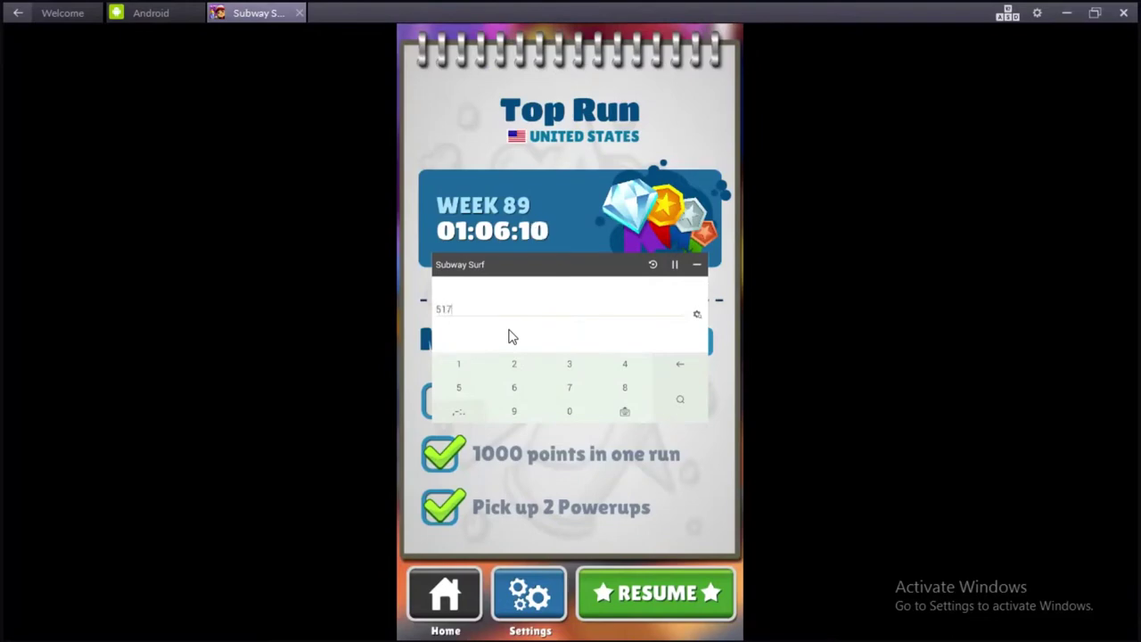
left_click(675, 405)
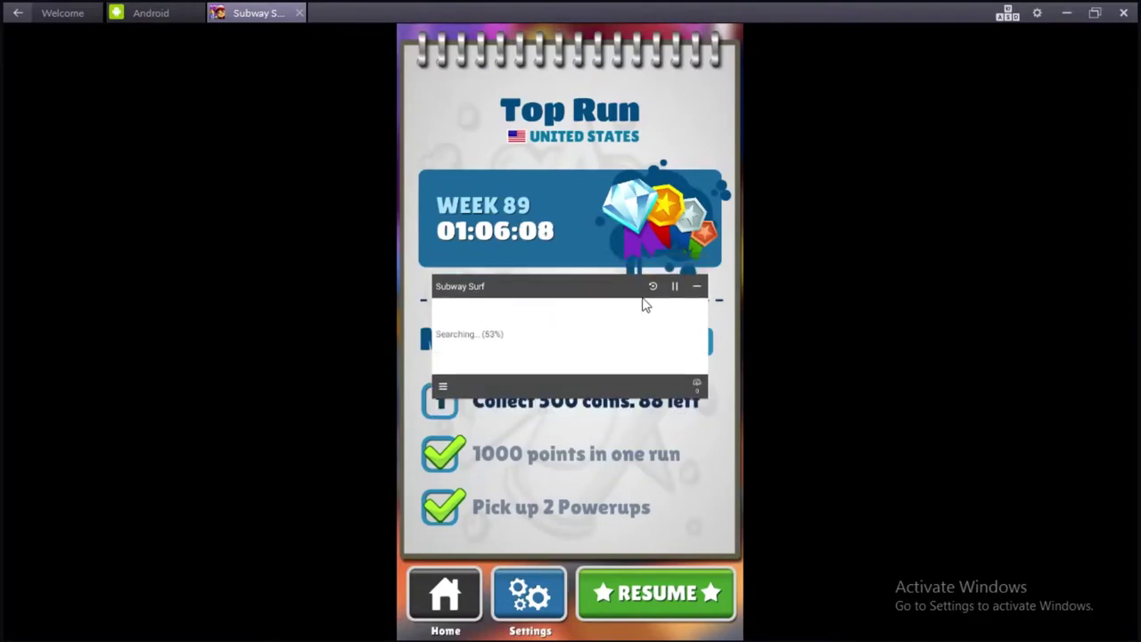
left_click(697, 286)
- Finish the run at 611 points, collect the mystery box, and start another run
left_click(655, 593)
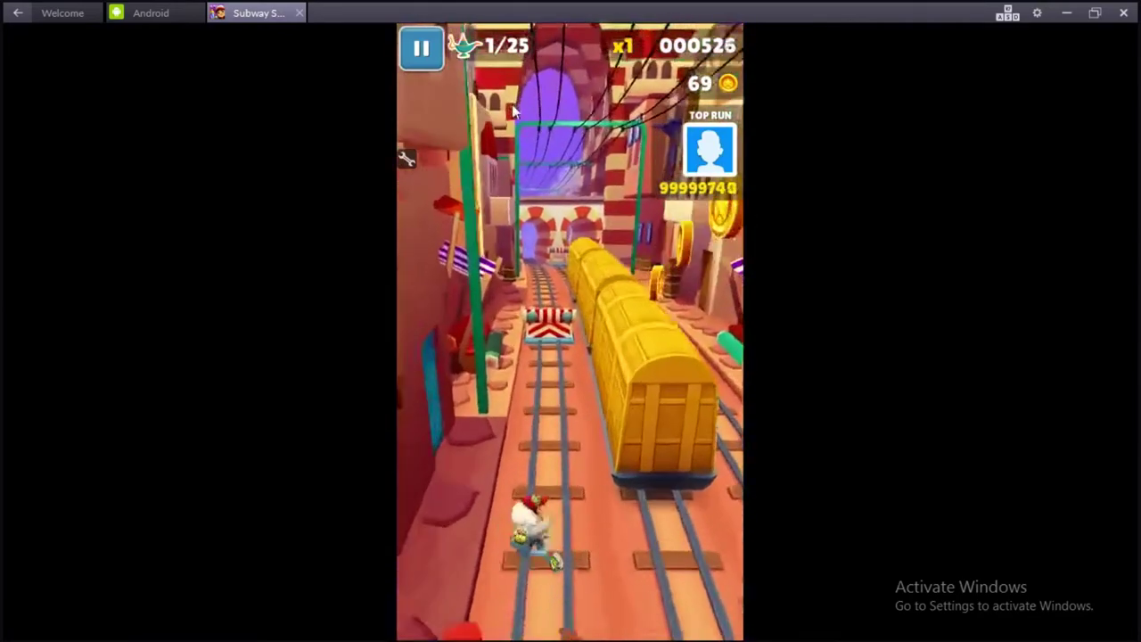
left_click(421, 49)
left_click(664, 595)
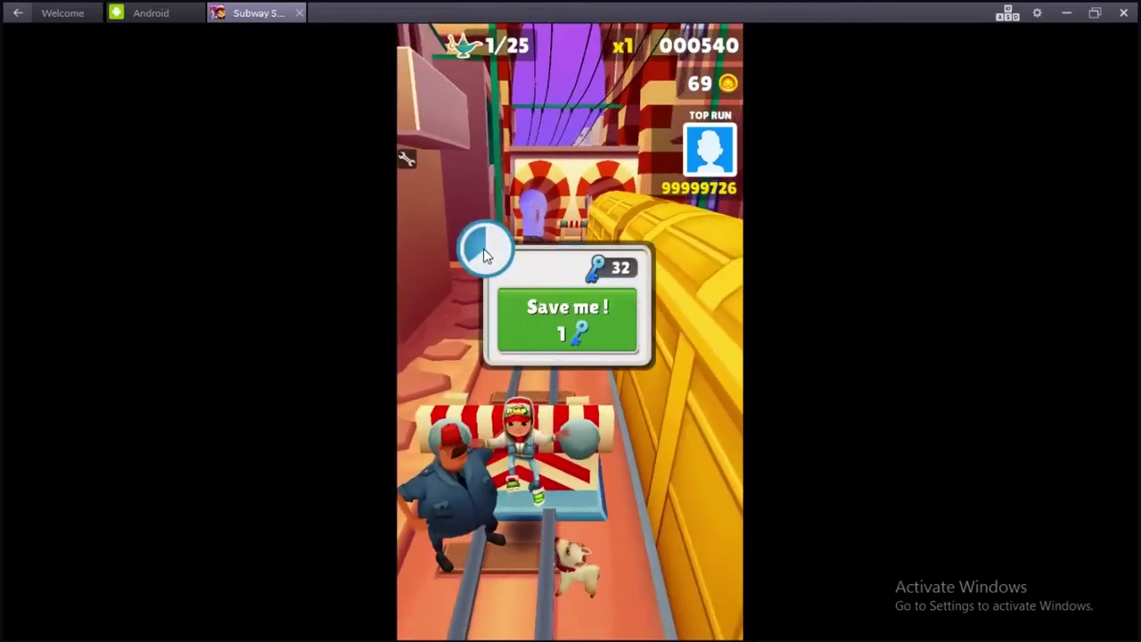
left_click(550, 256)
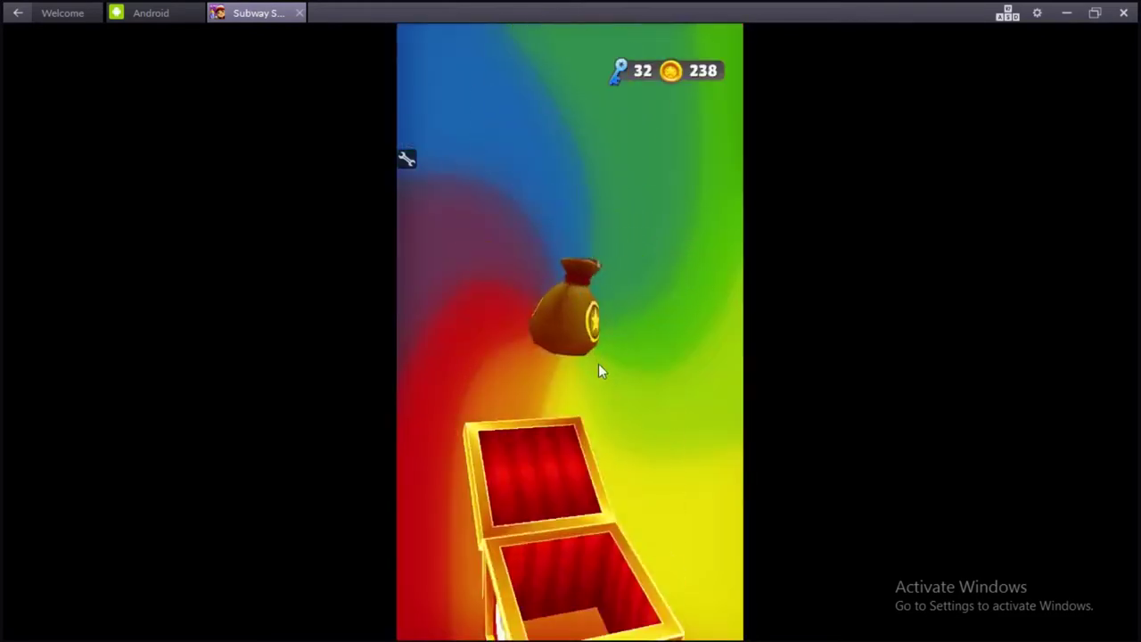
left_click(406, 159)
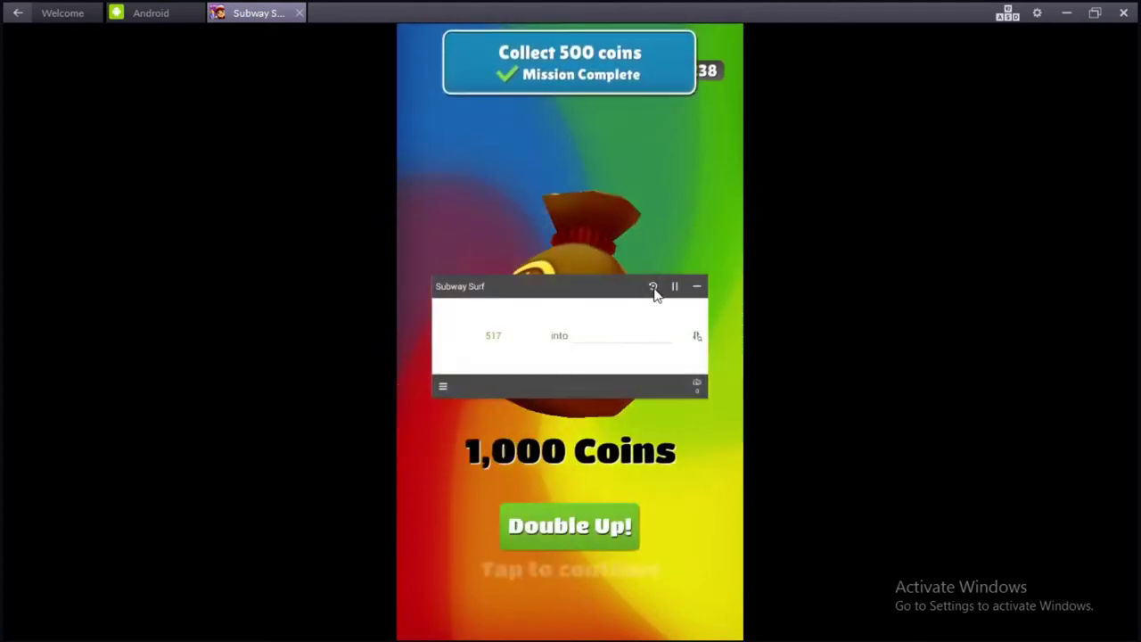
left_click(698, 287)
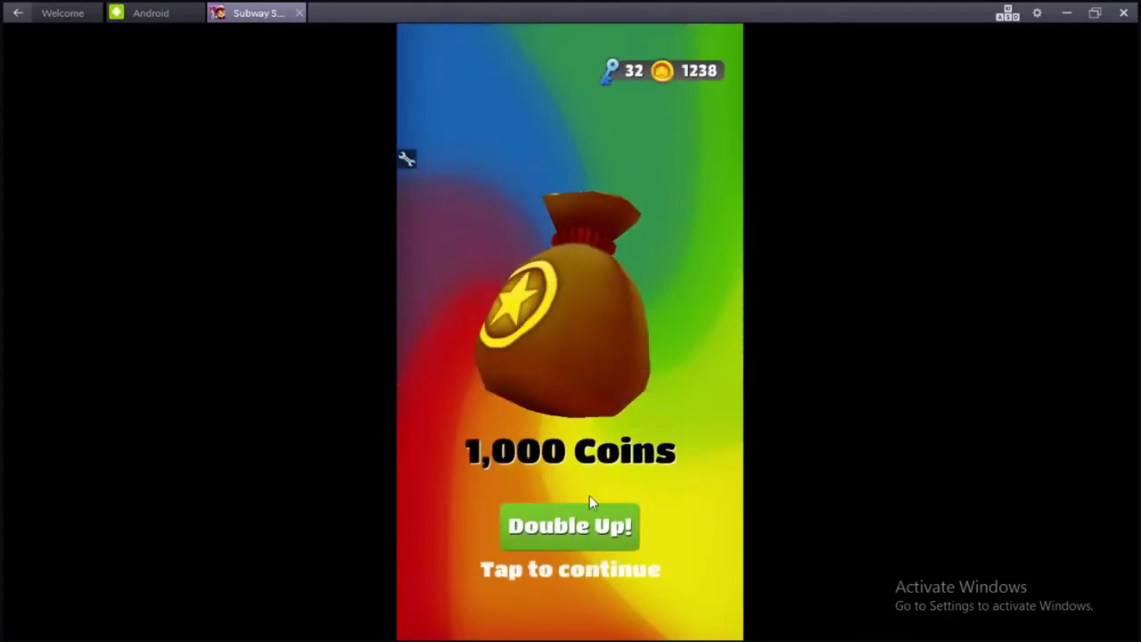
left_click(589, 497)
left_click(419, 150)
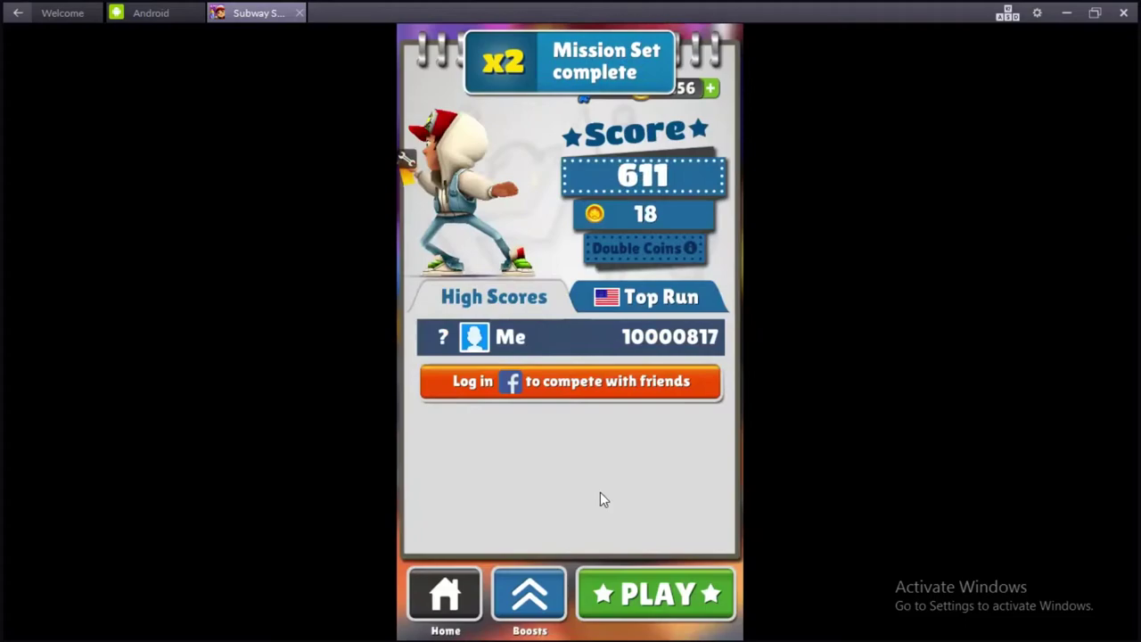
- Start a new run and search SB Game Hacker for its score of 18
left_click(656, 593)
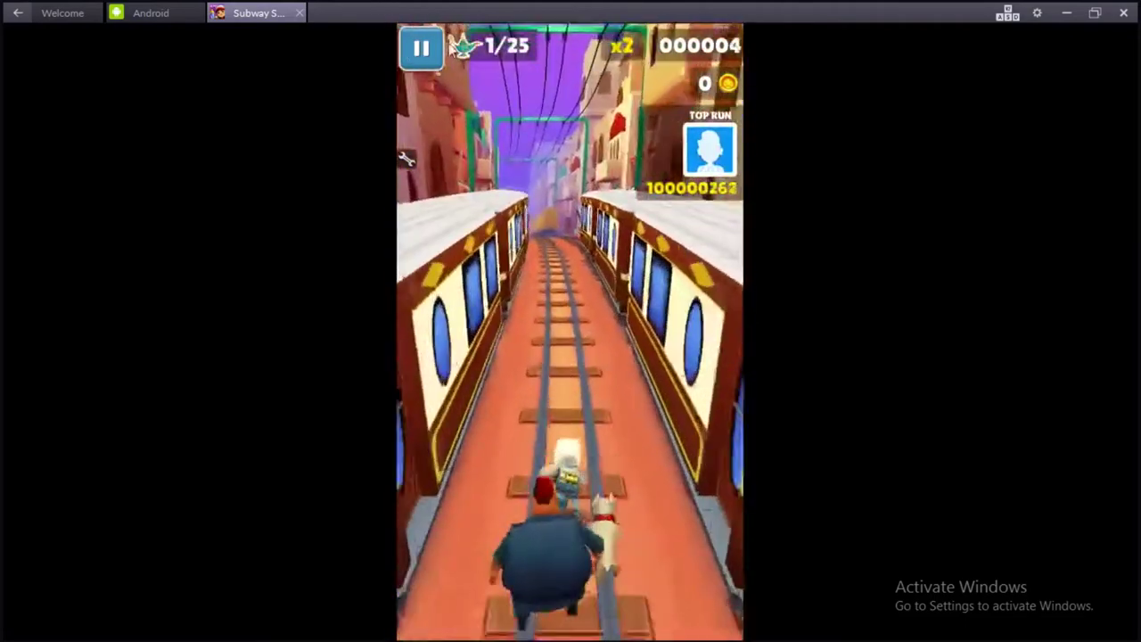
left_click(410, 54)
left_click(709, 591)
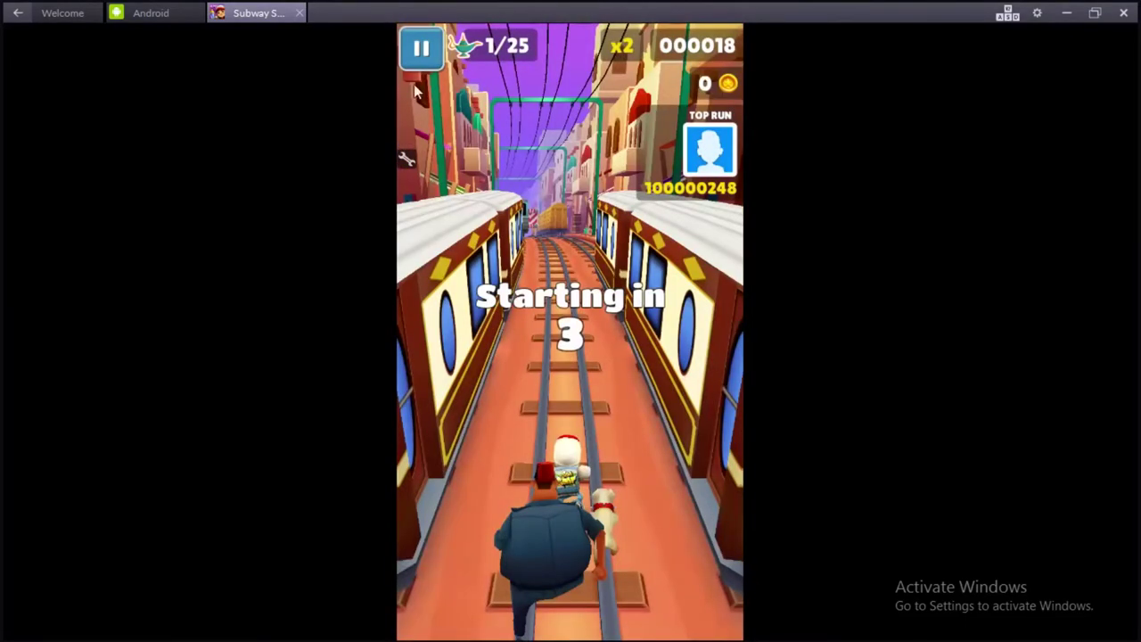
left_click(415, 46)
left_click(406, 158)
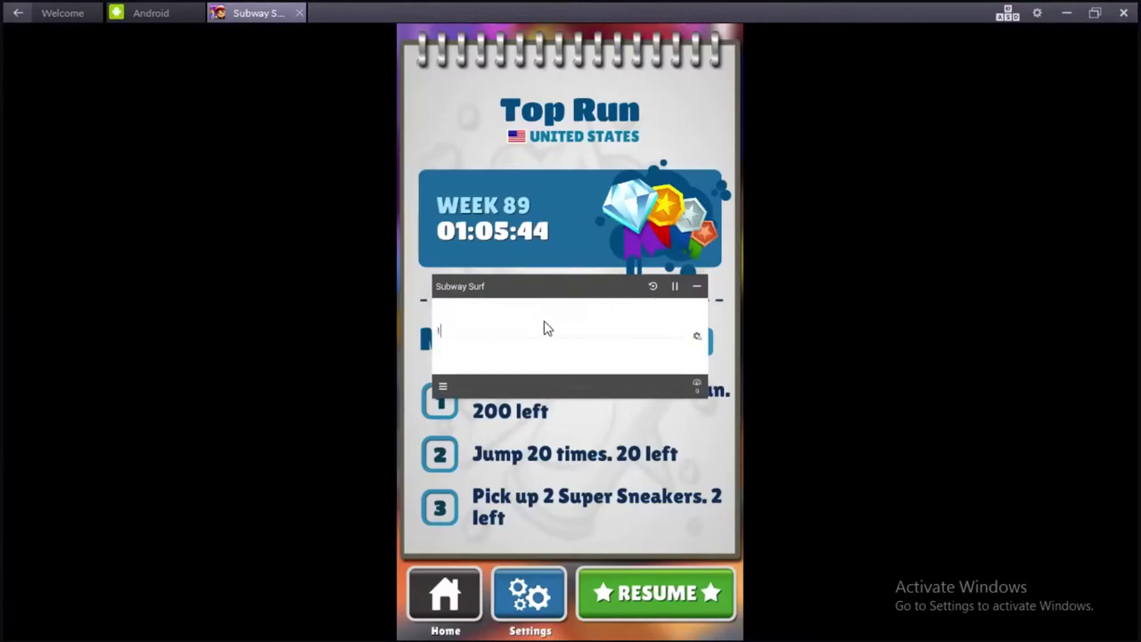
type("18")
left_click(550, 339)
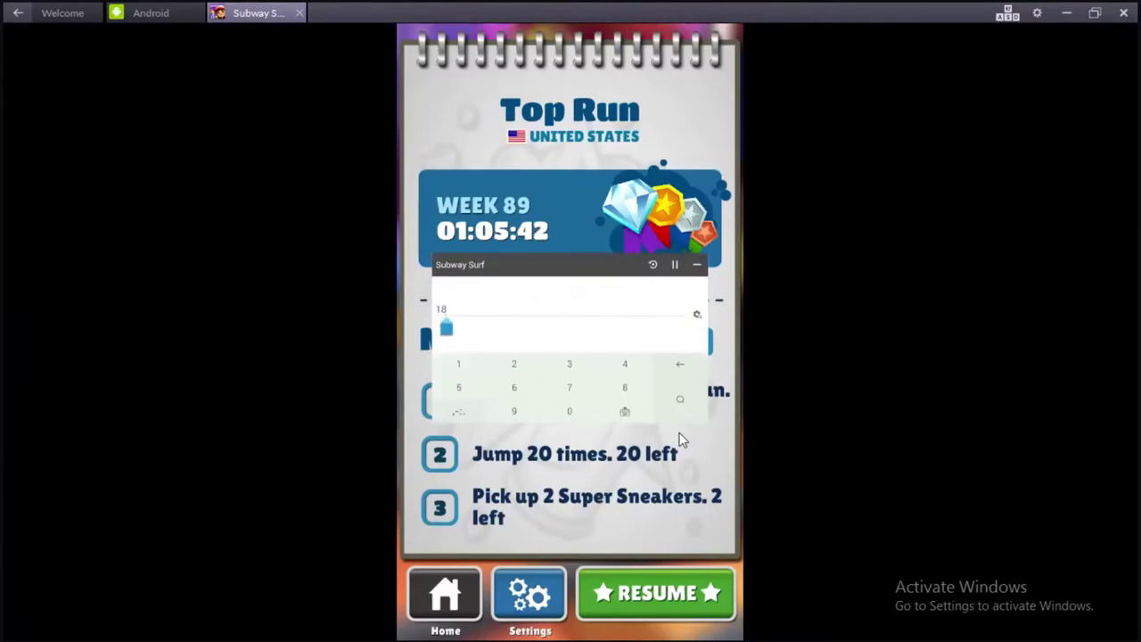
left_click(695, 336)
left_click(697, 286)
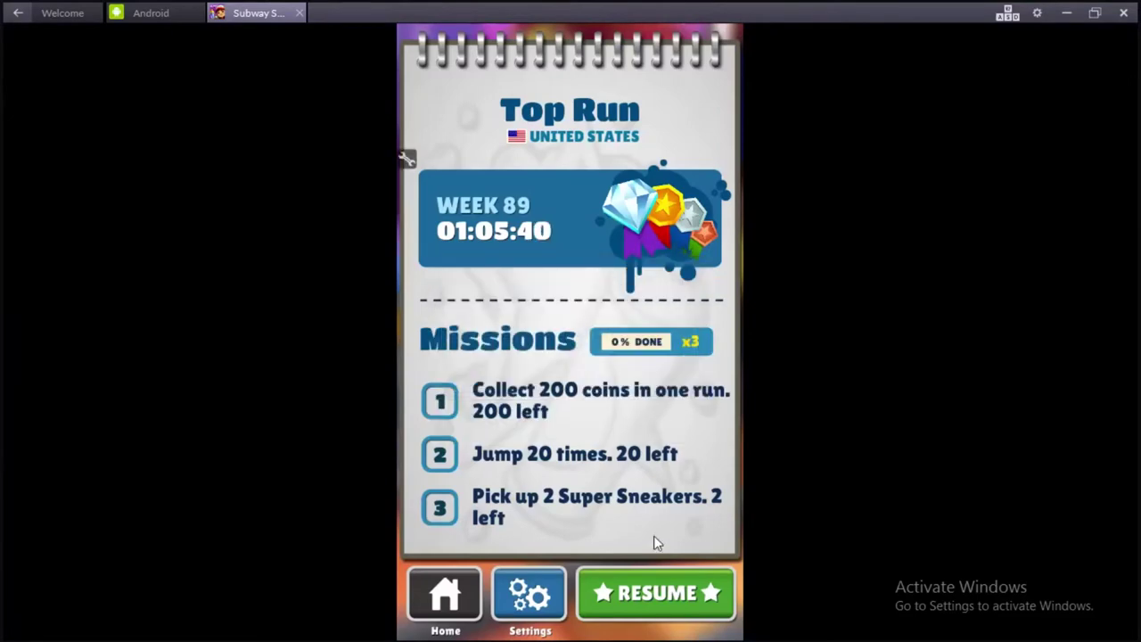
- Play on to a score of 30, then pause and reopen the hacker overlay
left_click(649, 590)
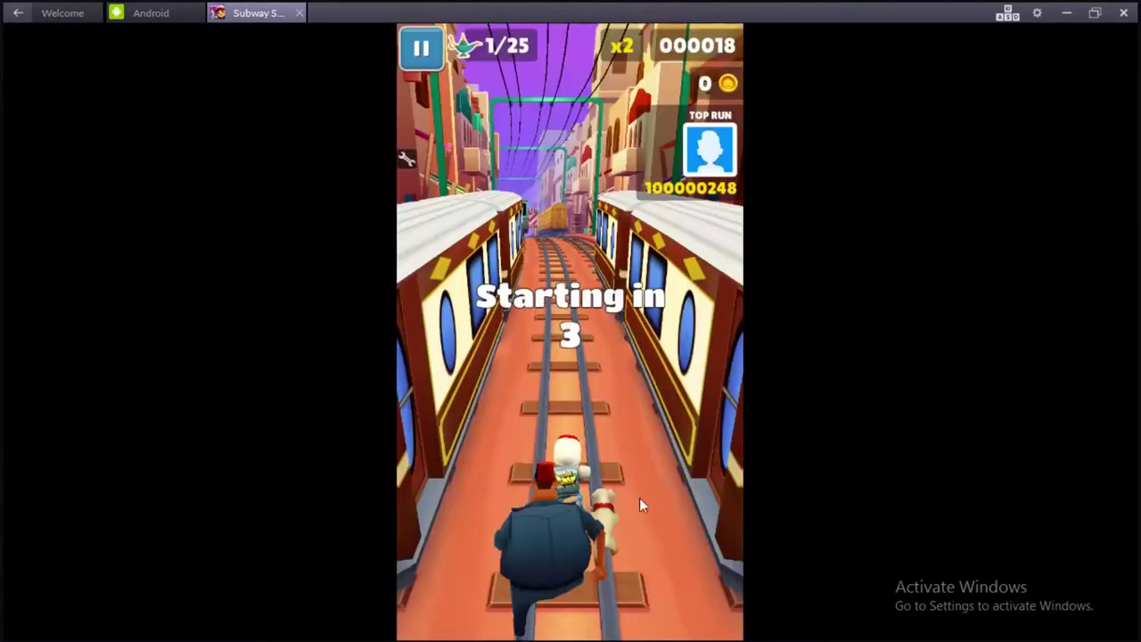
left_click(415, 46)
left_click(644, 589)
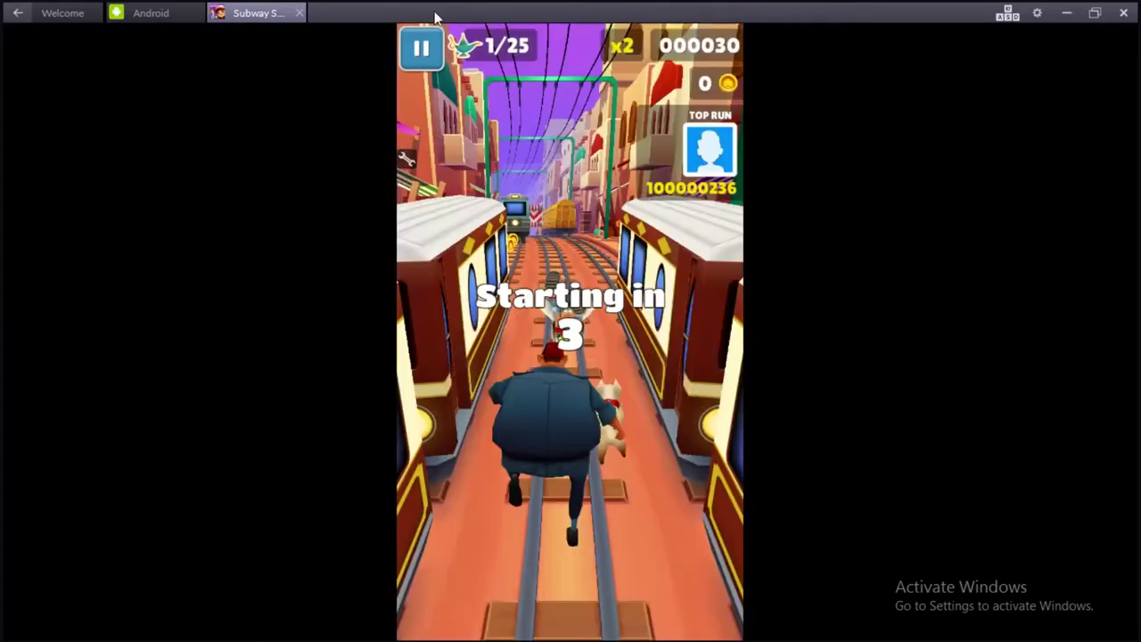
left_click(415, 47)
left_click(405, 159)
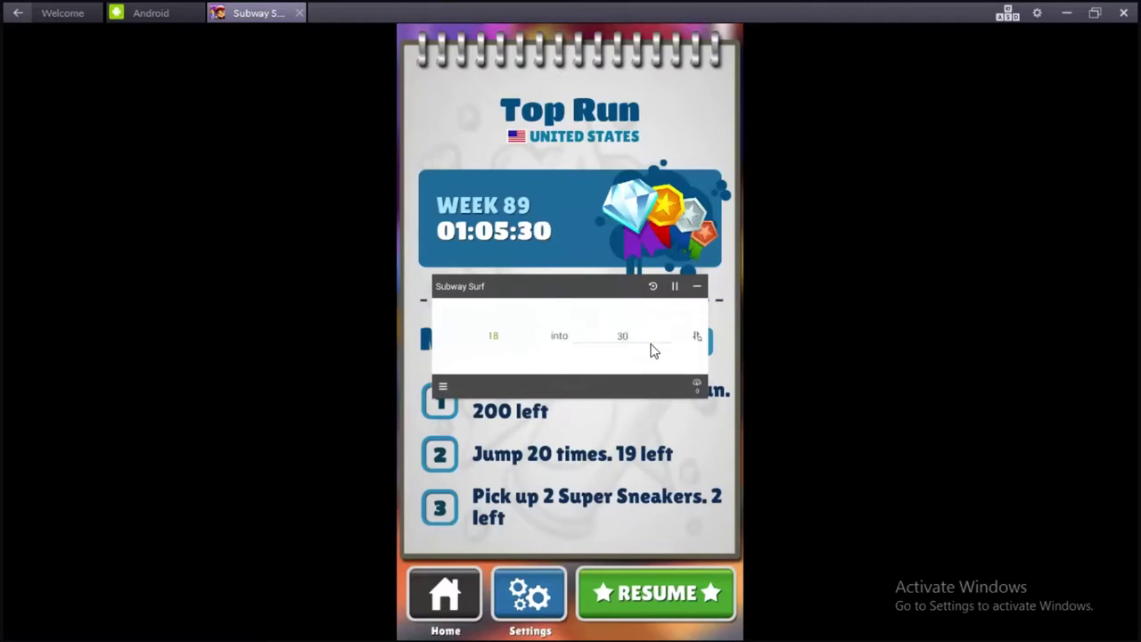
- Refine the search to 30 and change all three found values to 123456789
left_click(651, 350)
left_click(655, 417)
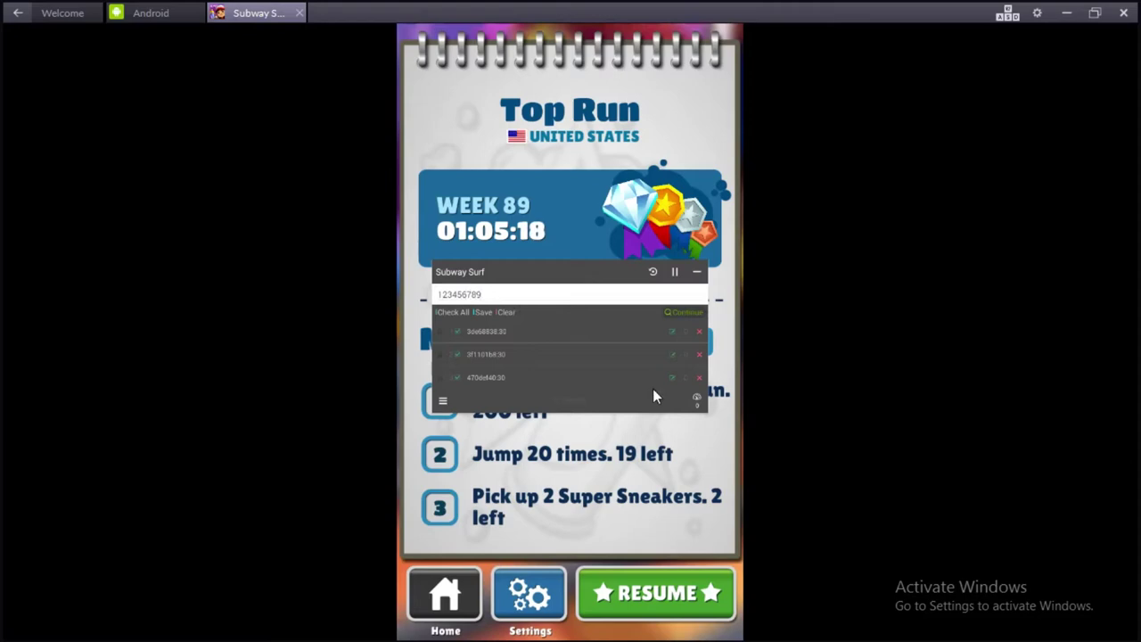
left_click(531, 303)
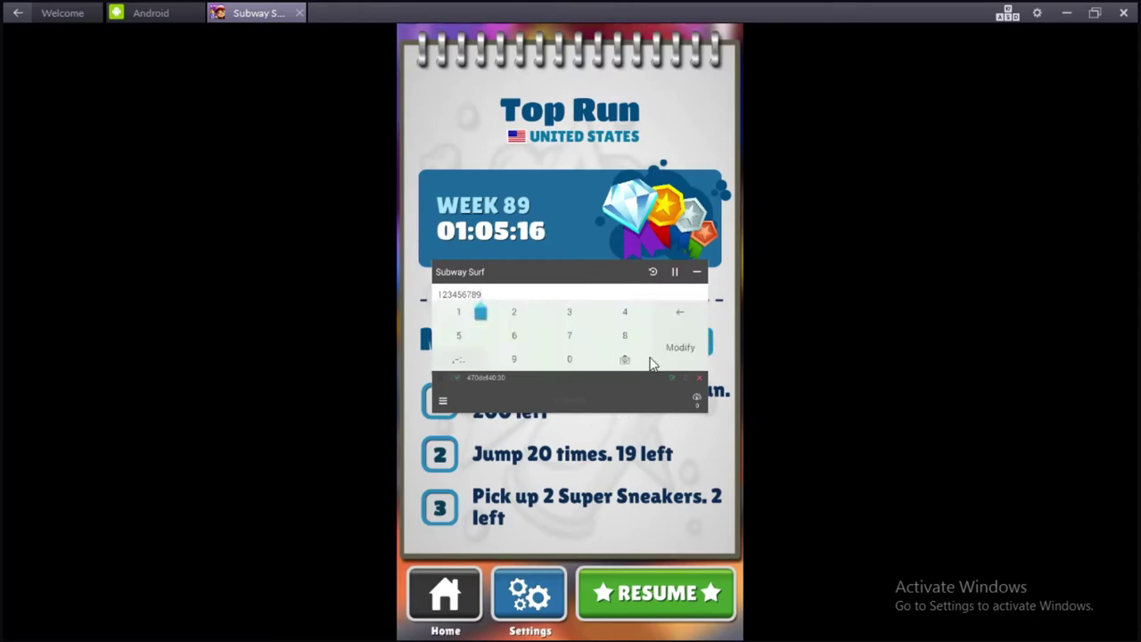
left_click(650, 365)
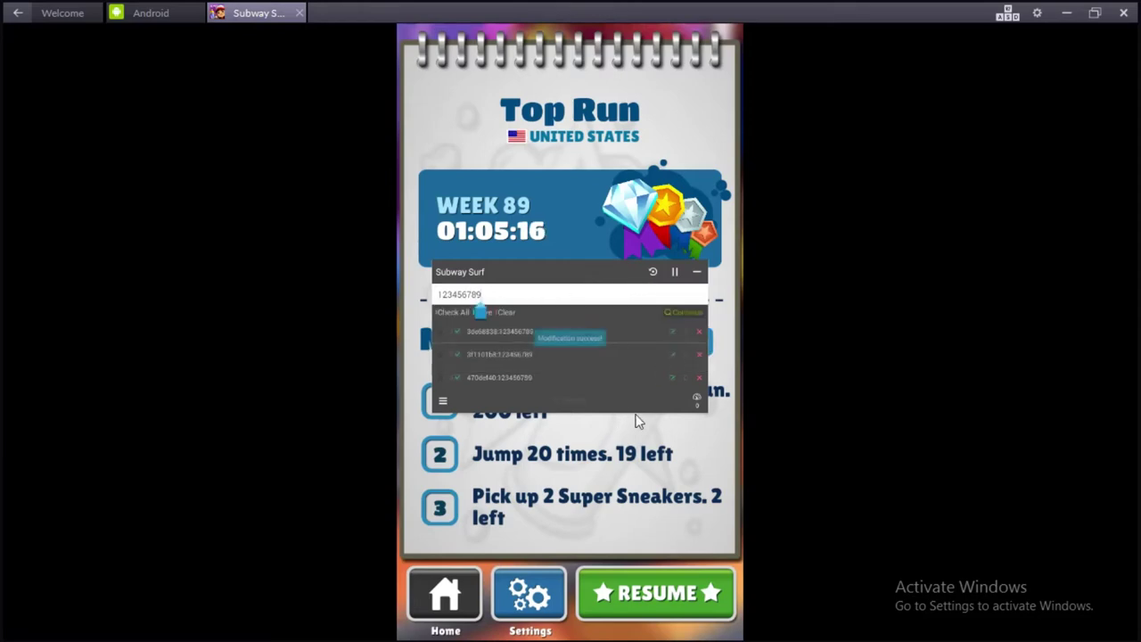
- Play the run to game over for a 123457197 high score, then return to the menu
left_click(660, 595)
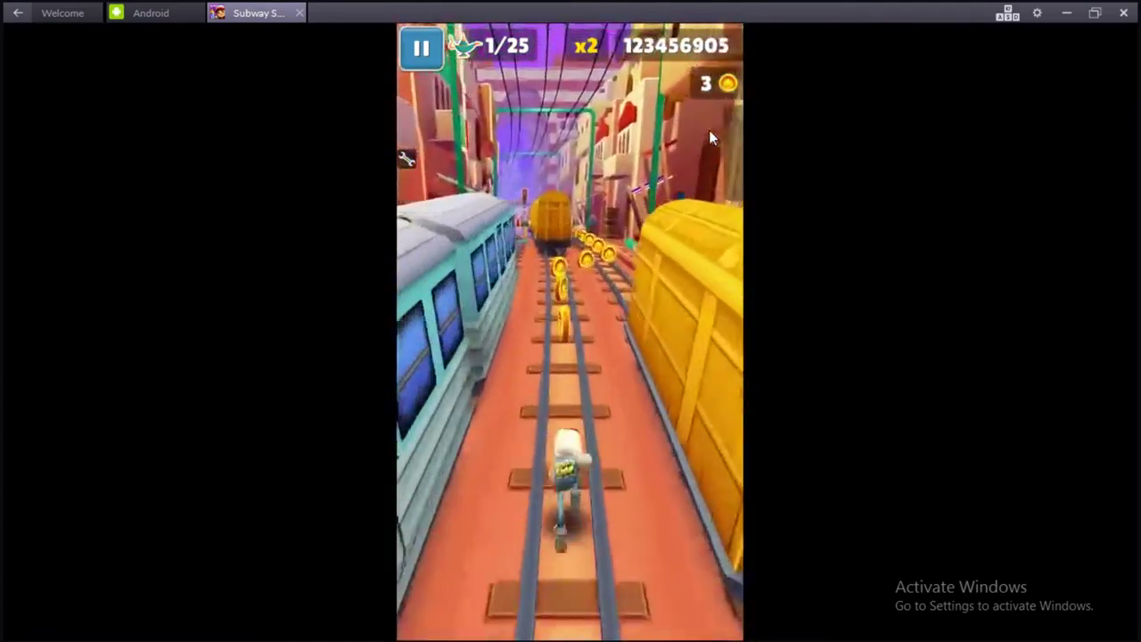
key("Right")
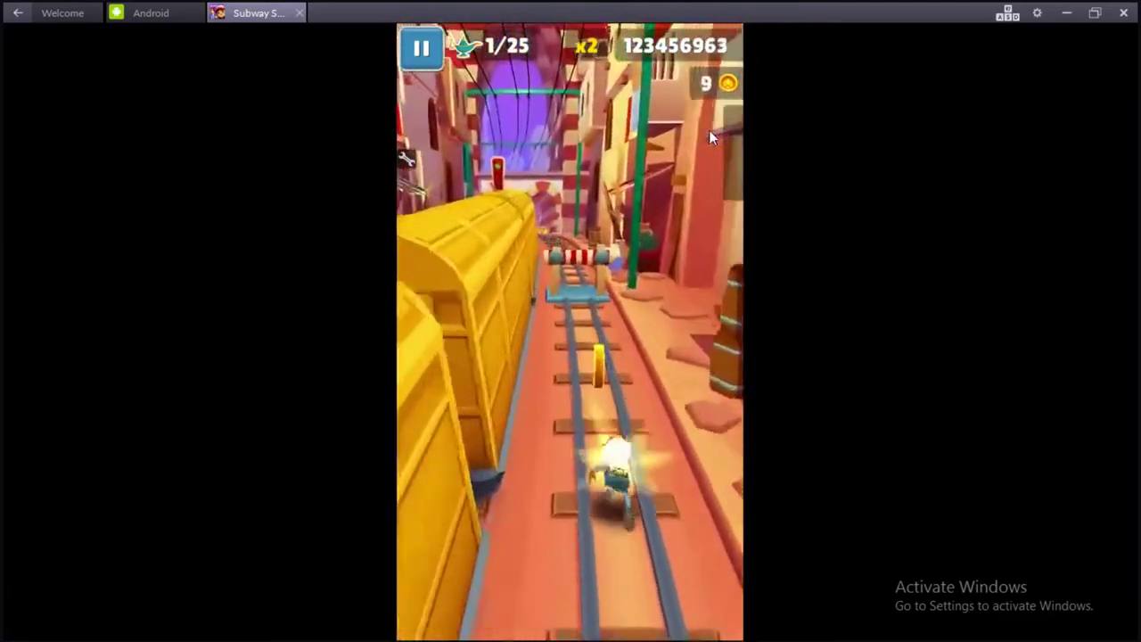
key("Up")
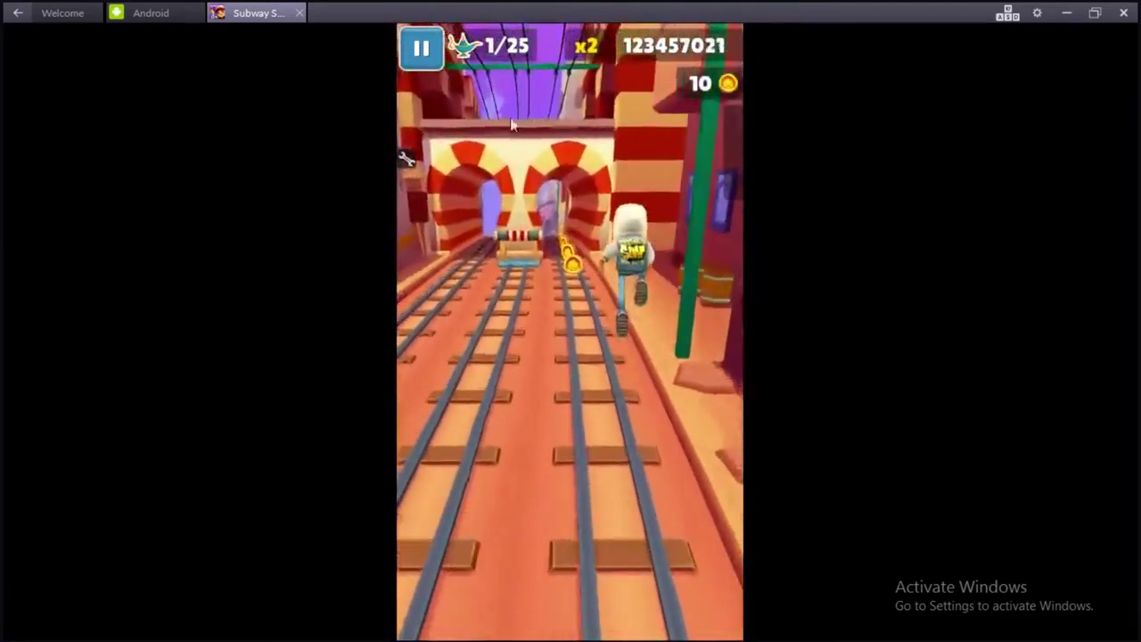
key("Down")
key("Down")
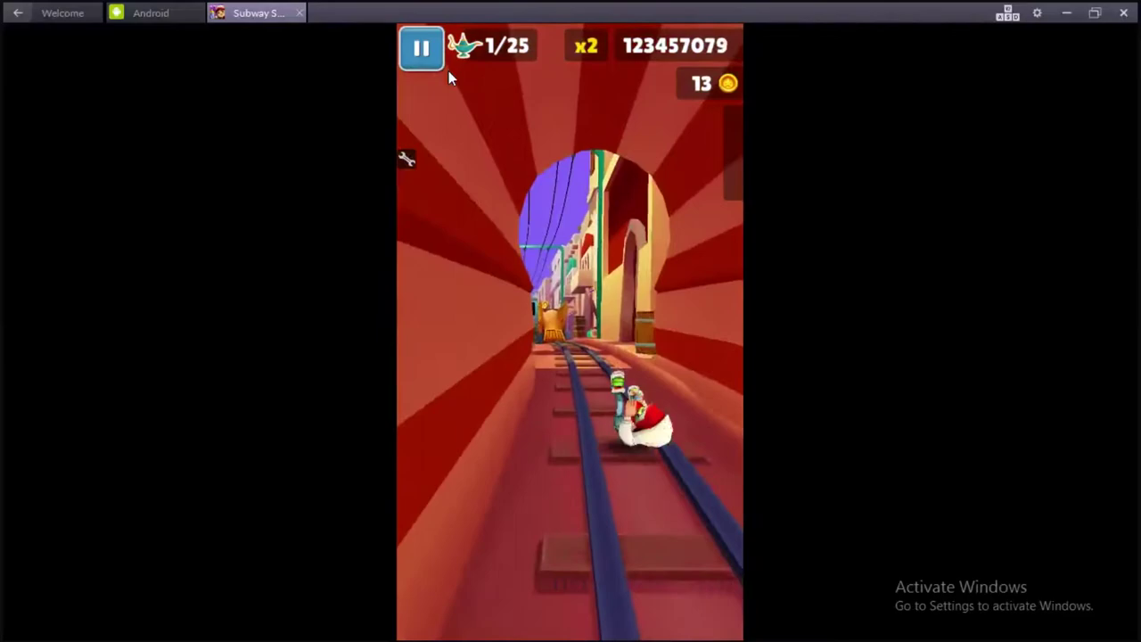
left_click(430, 59)
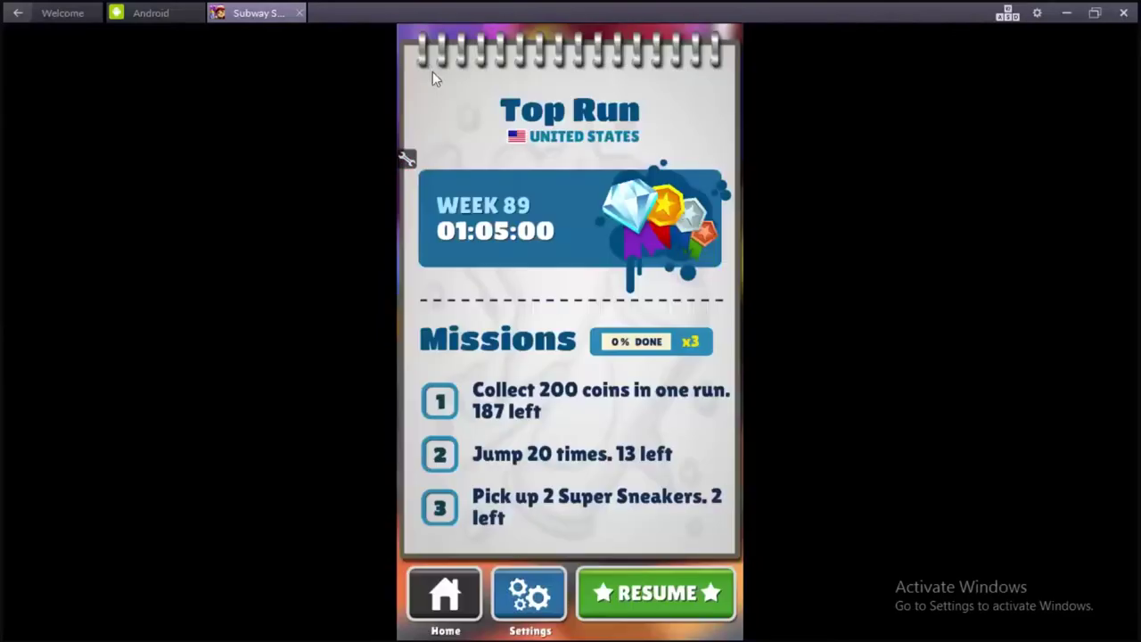
left_click(680, 590)
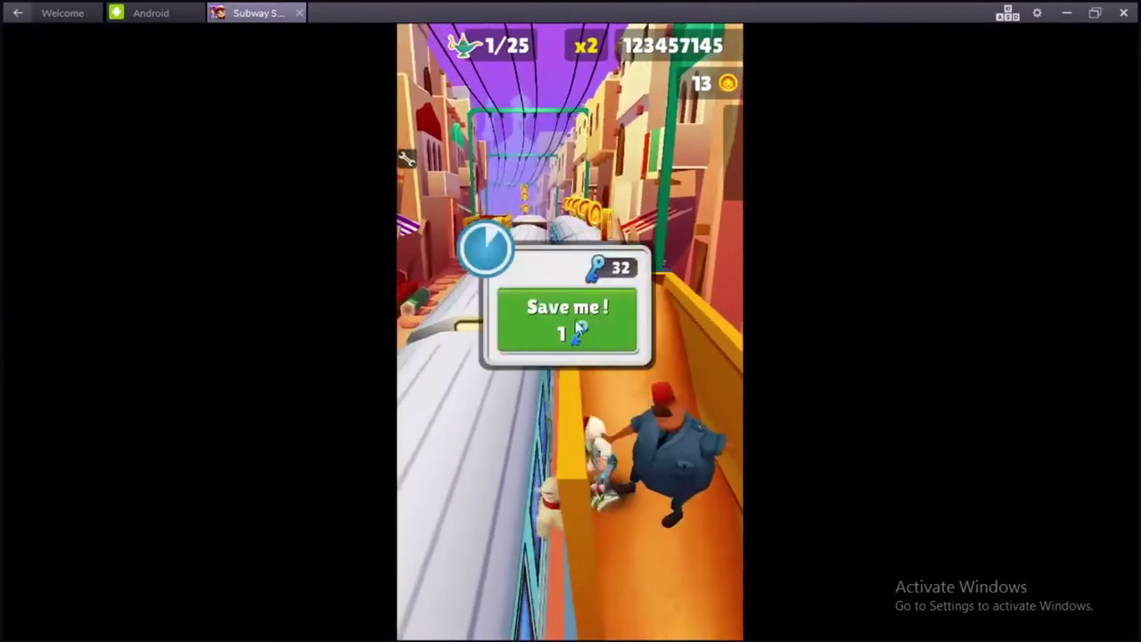
left_click(496, 255)
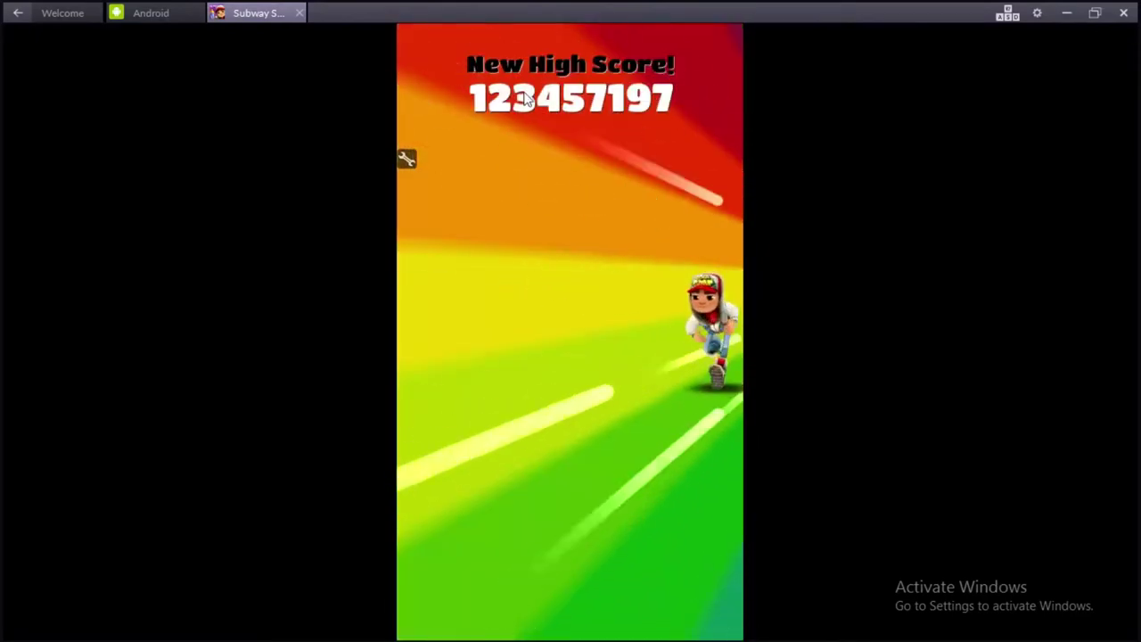
left_click(592, 205)
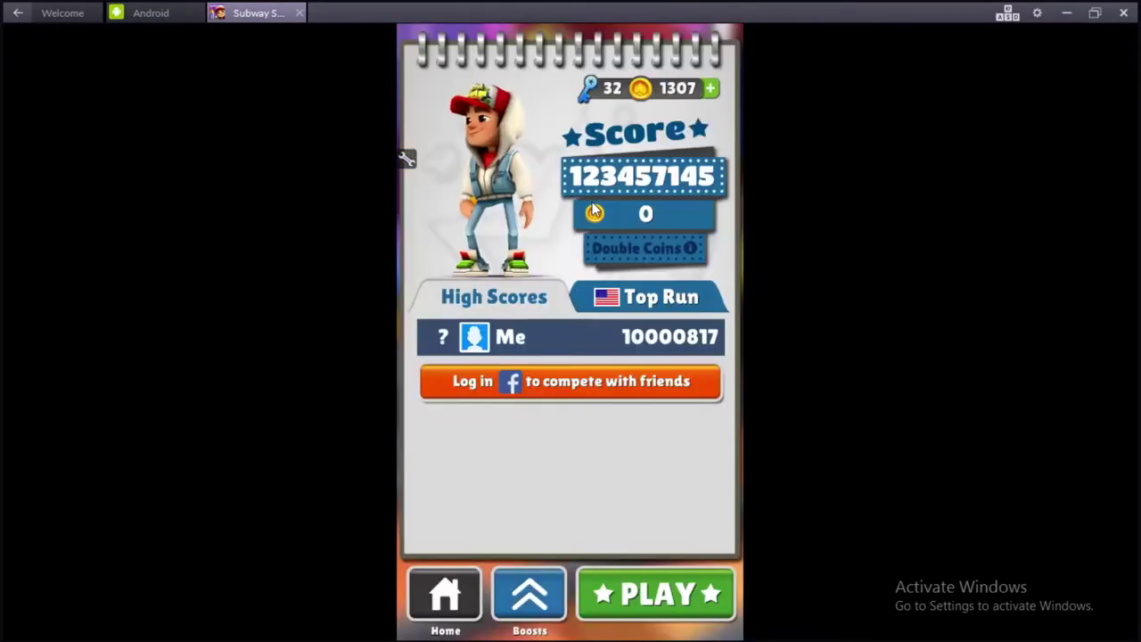
left_click(440, 594)
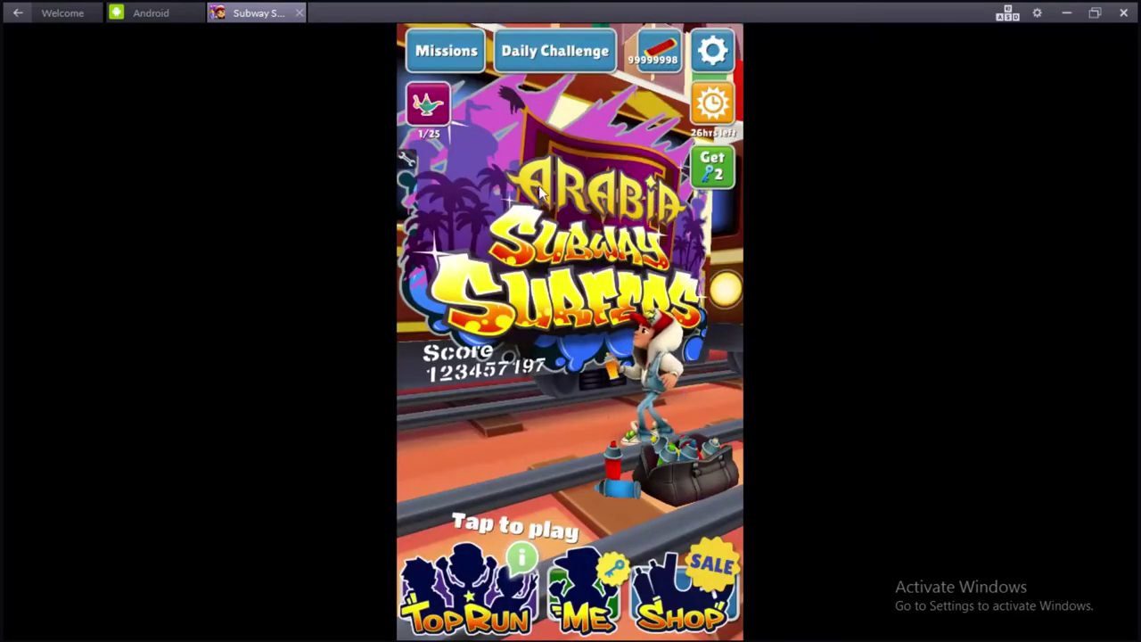
- Check the hoverboard count of 99999998 and bring up SB Game Hacker's value search
left_click(407, 162)
left_click(645, 278)
left_click(566, 333)
left_click(701, 283)
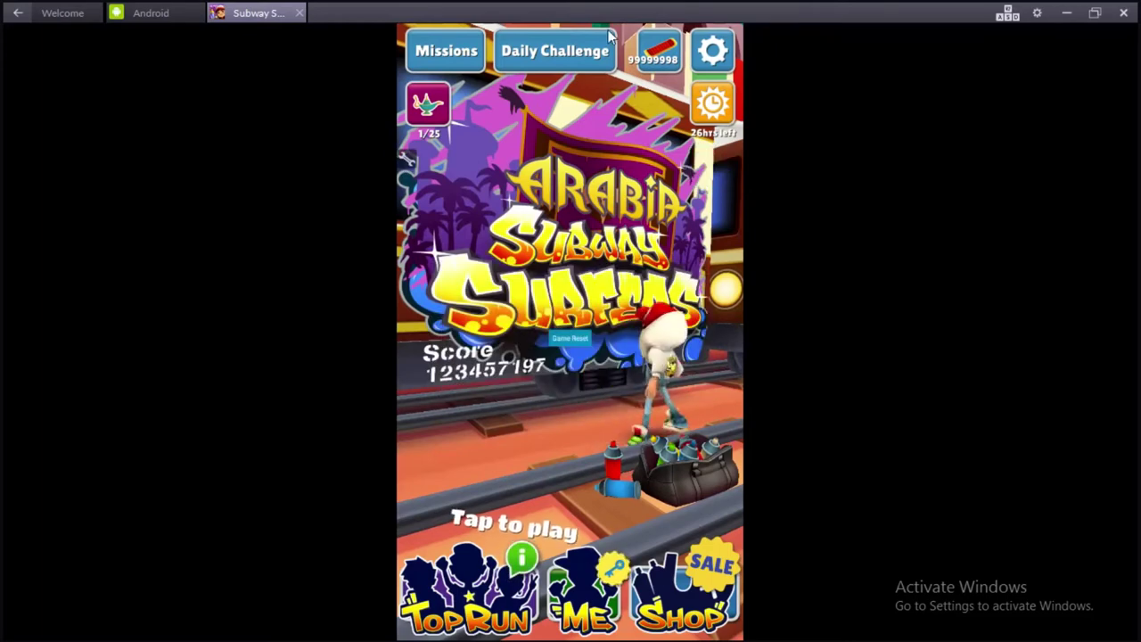
left_click(654, 49)
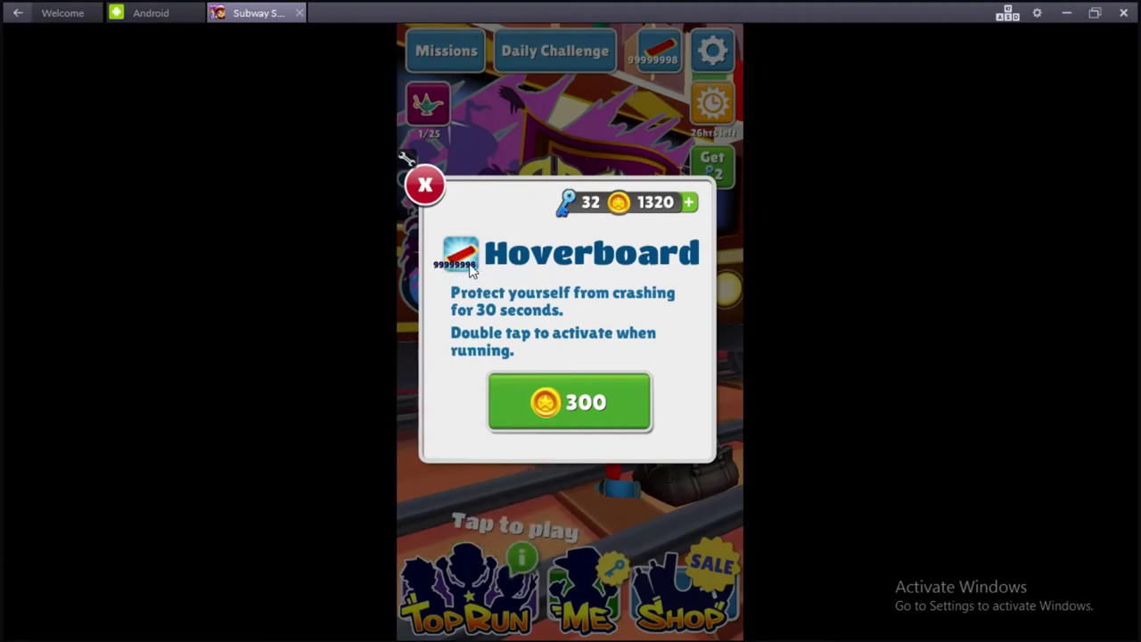
left_click(424, 186)
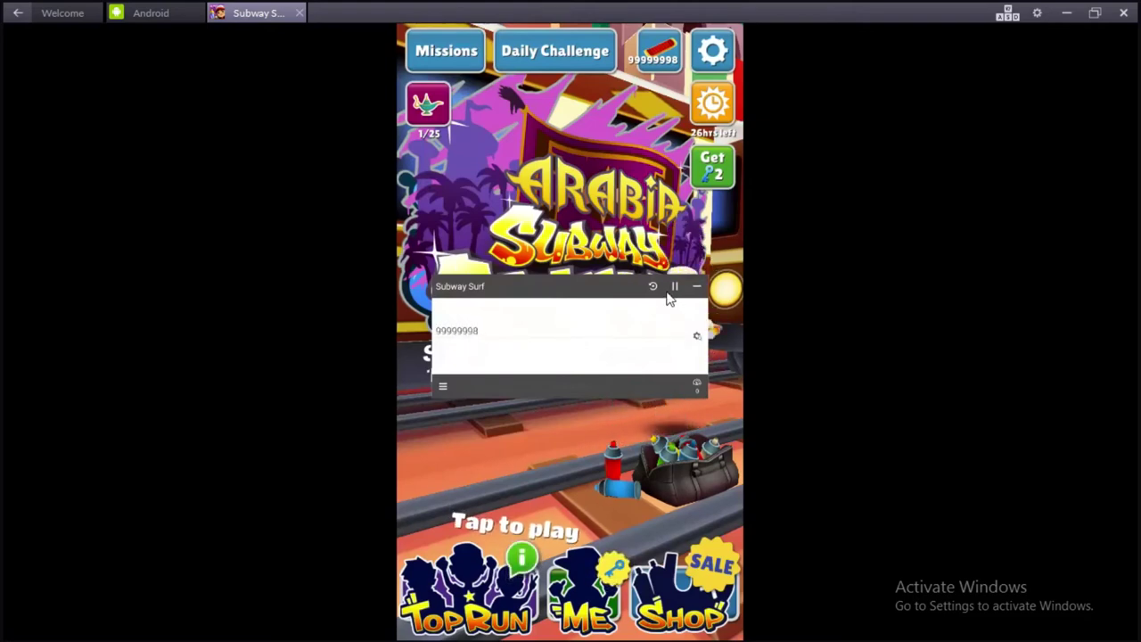
- Search SB Game Hacker's memory for the hoverboard count 99999998
type("8")
left_click(549, 332)
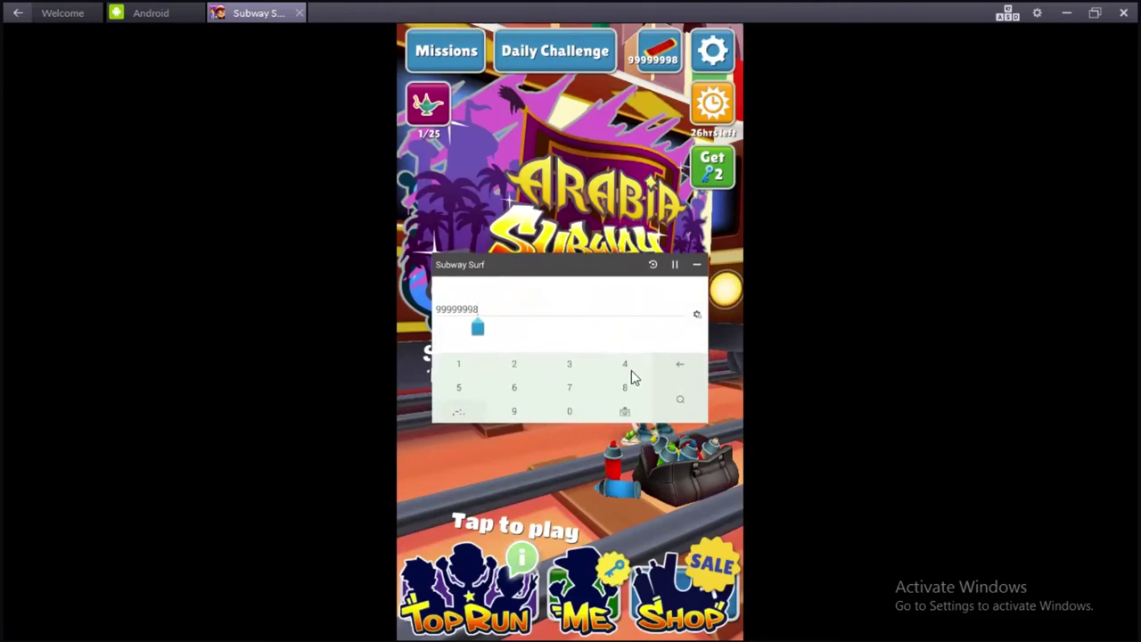
left_click(666, 410)
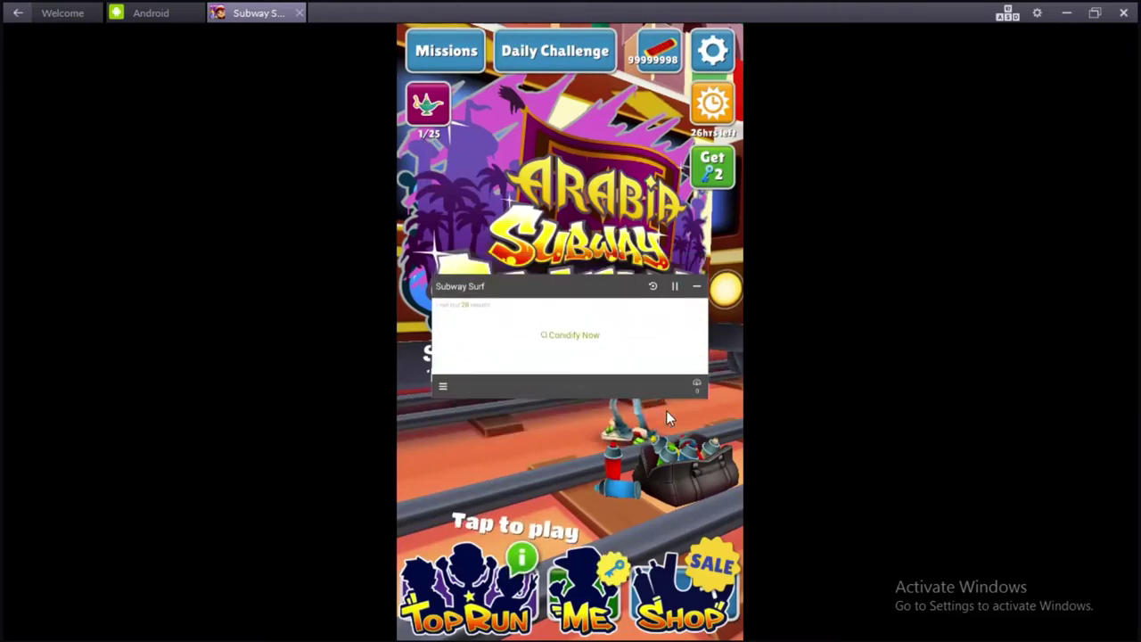
- Recheck the hoverboard count and refine the search to 99999999, leaving two matches
left_click(697, 287)
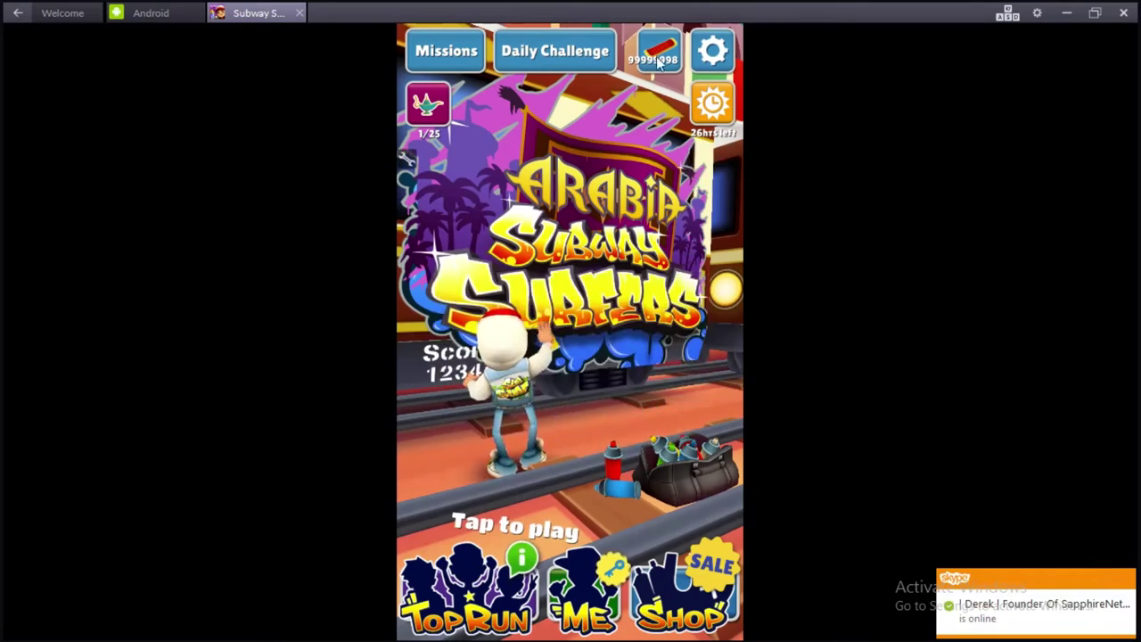
left_click(659, 61)
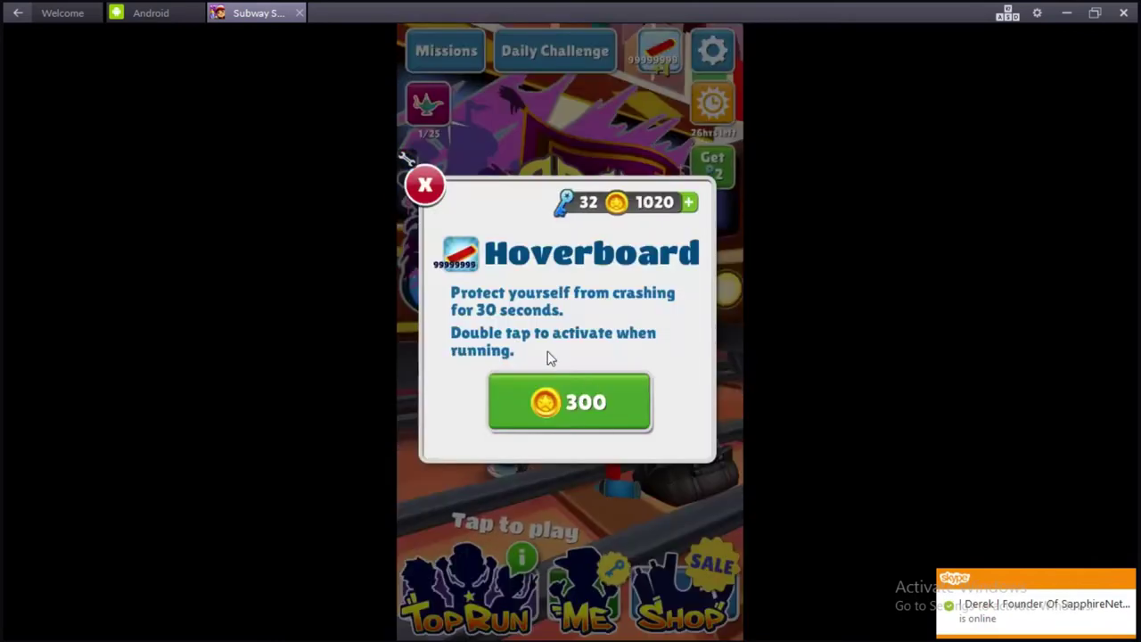
left_click(427, 187)
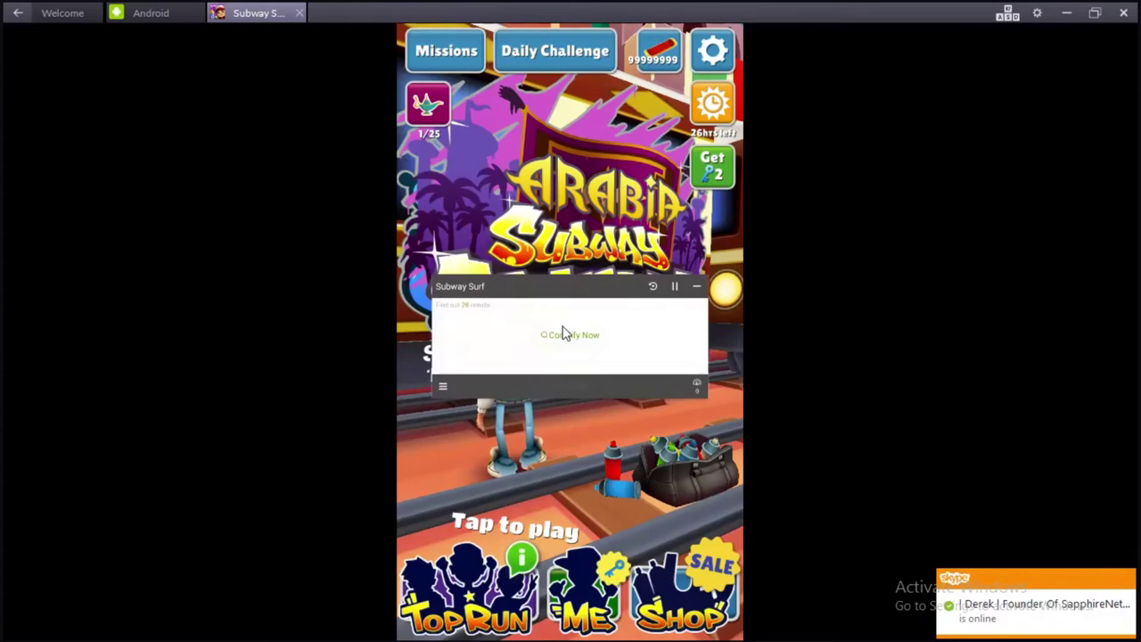
left_click(553, 337)
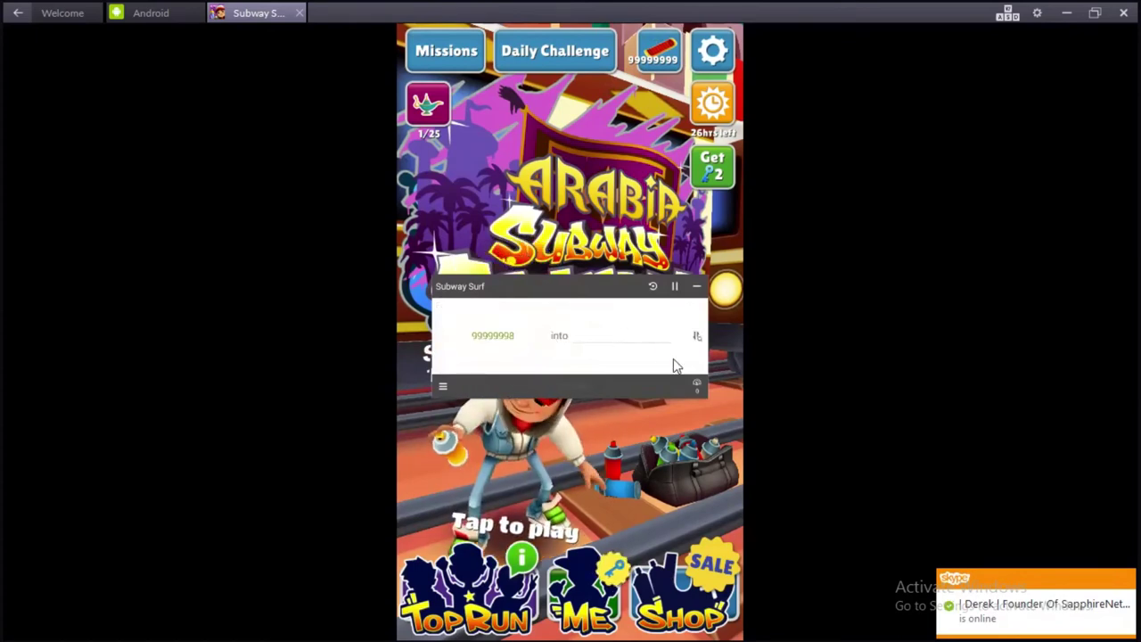
type("99999999")
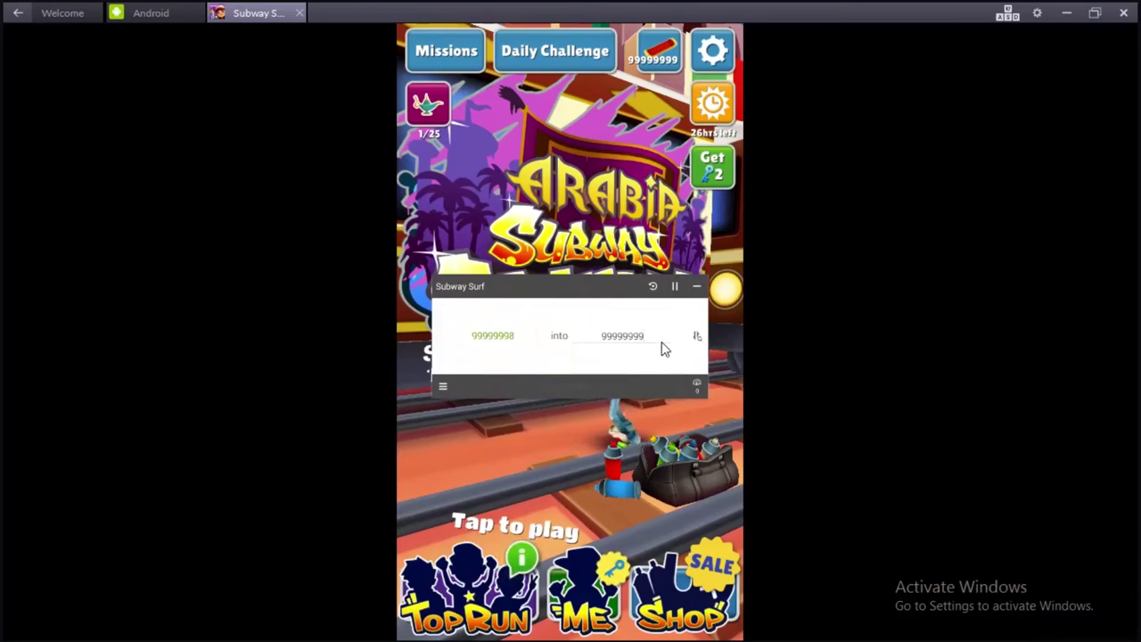
left_click(662, 348)
left_click(680, 408)
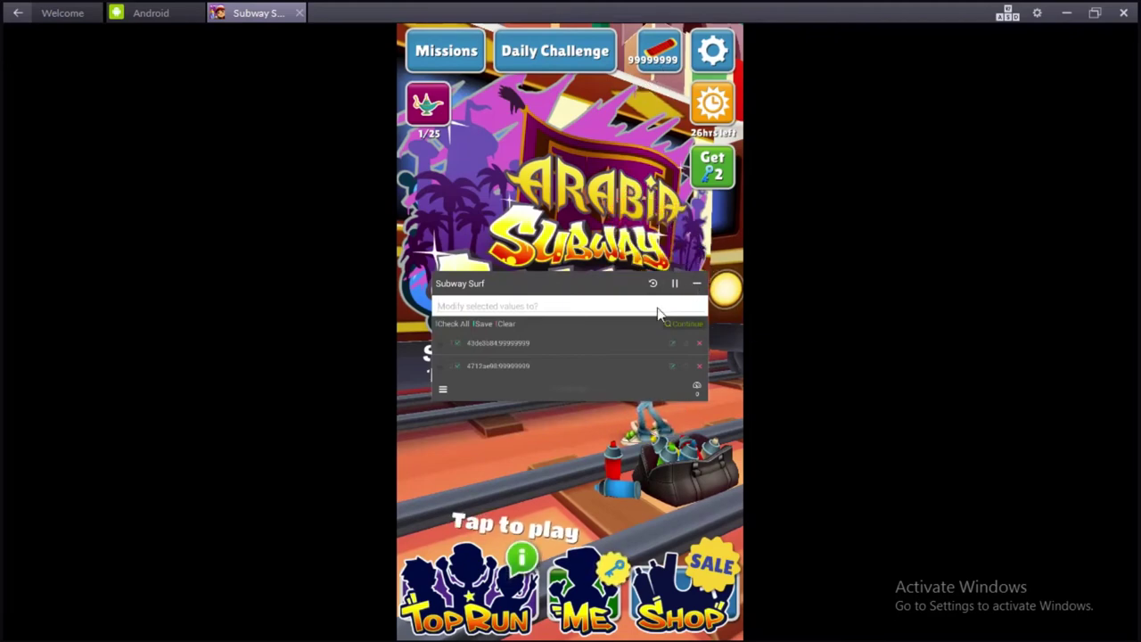
left_click(539, 308)
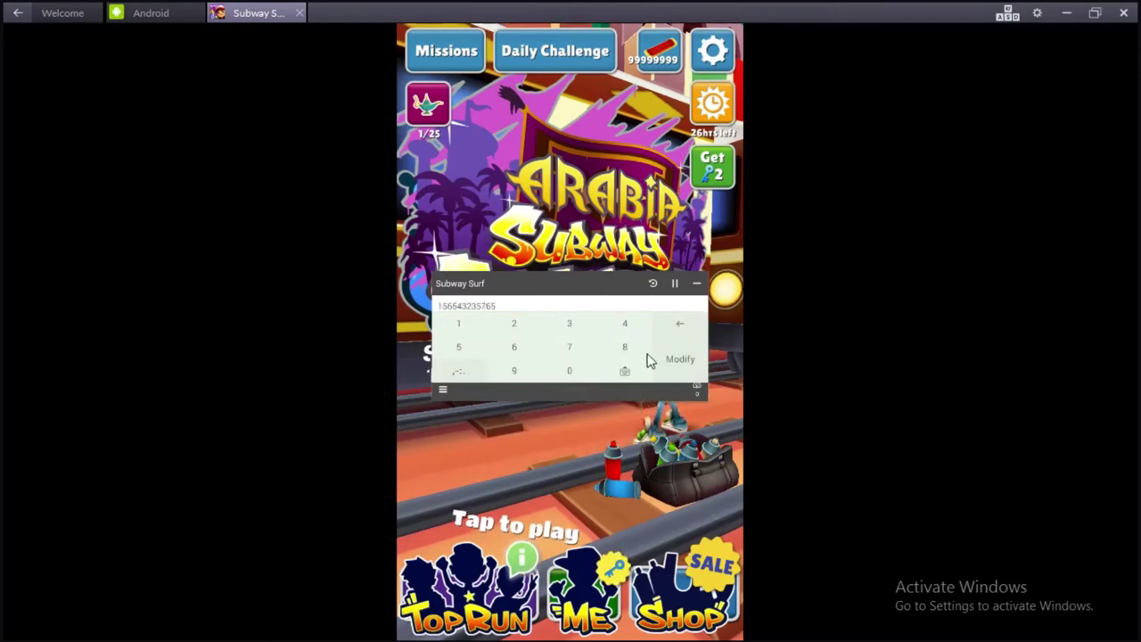
left_click(675, 360)
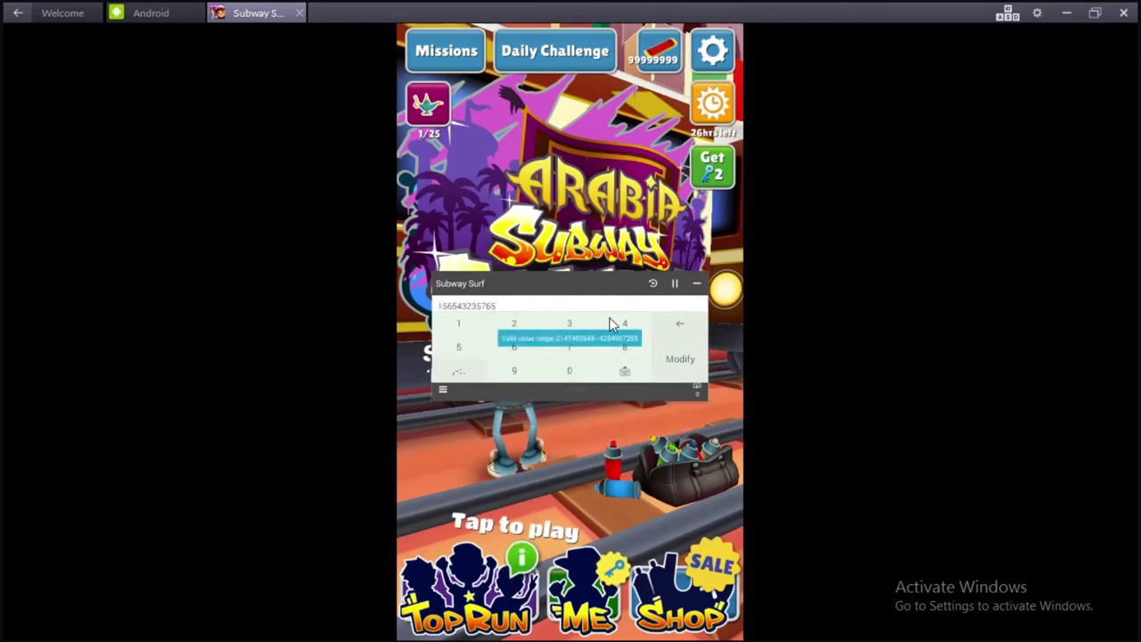
left_click(674, 365)
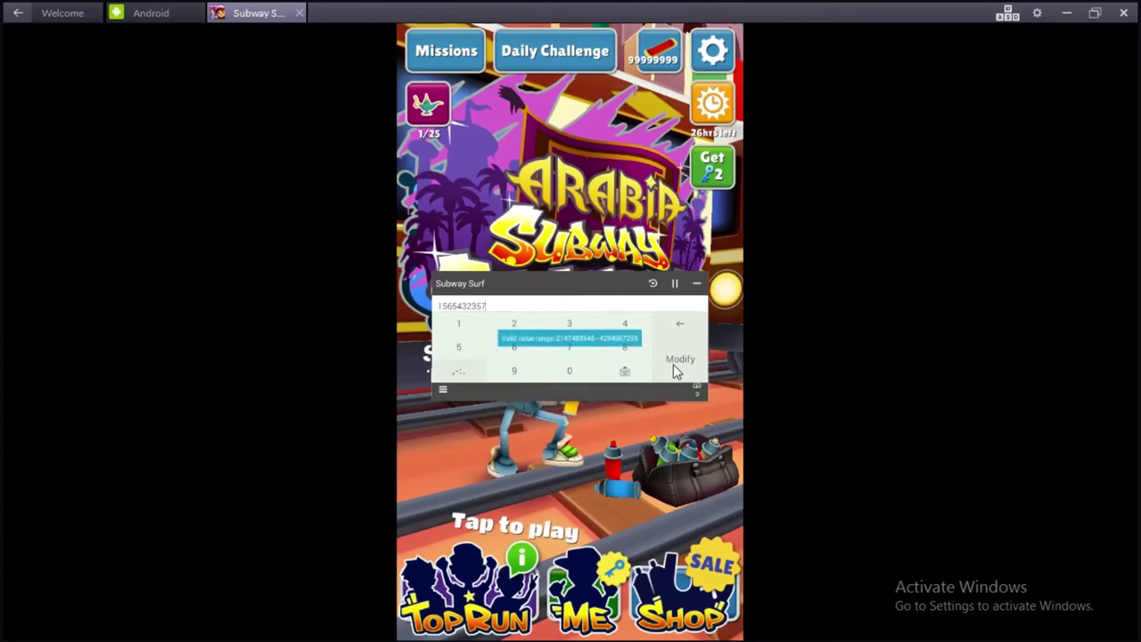
- Verify the new hoverboard count, dismiss the not-enough-coins prompt, and start a run
left_click(674, 51)
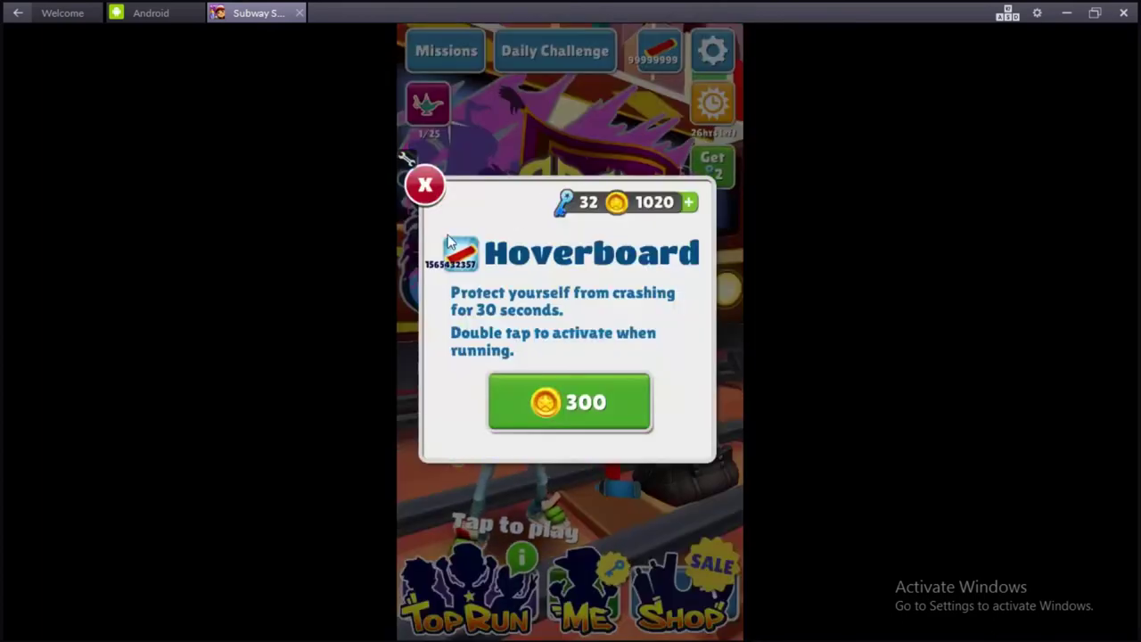
left_click(561, 385)
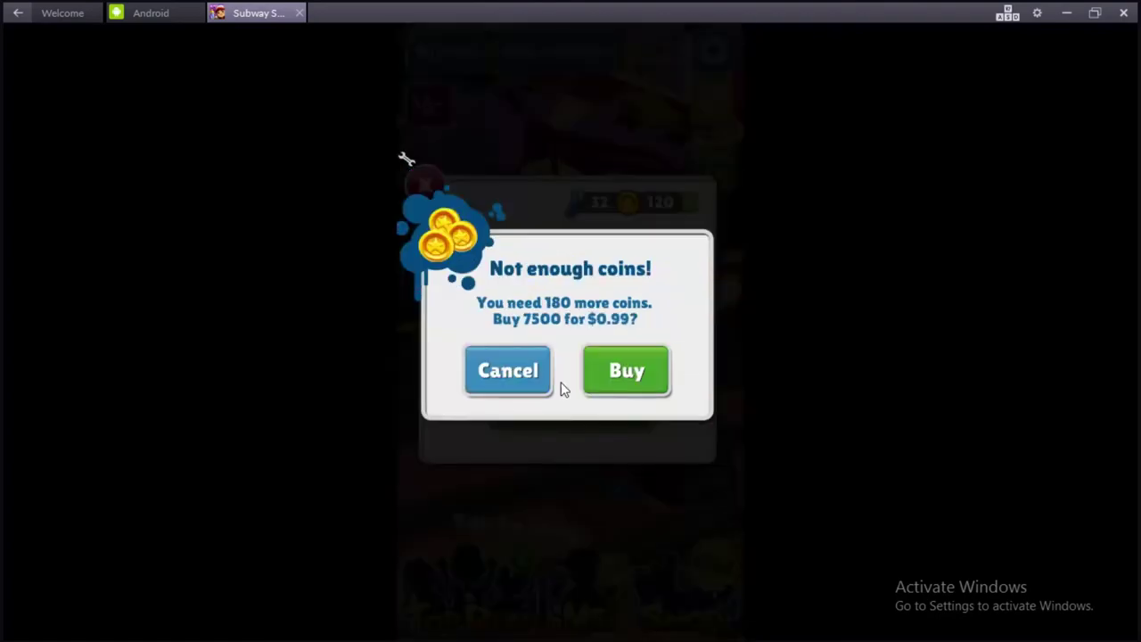
left_click(526, 372)
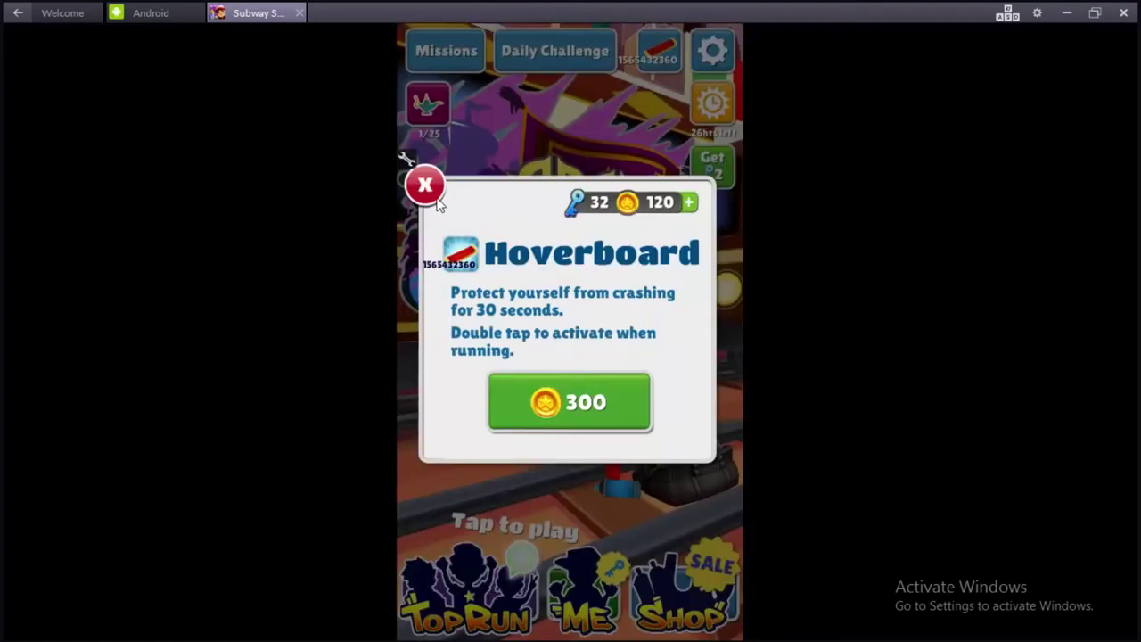
left_click(425, 185)
left_click(605, 221)
- Activate a hoverboard and weave past trains and barriers to 592 points with 39 coins
double_click(604, 221)
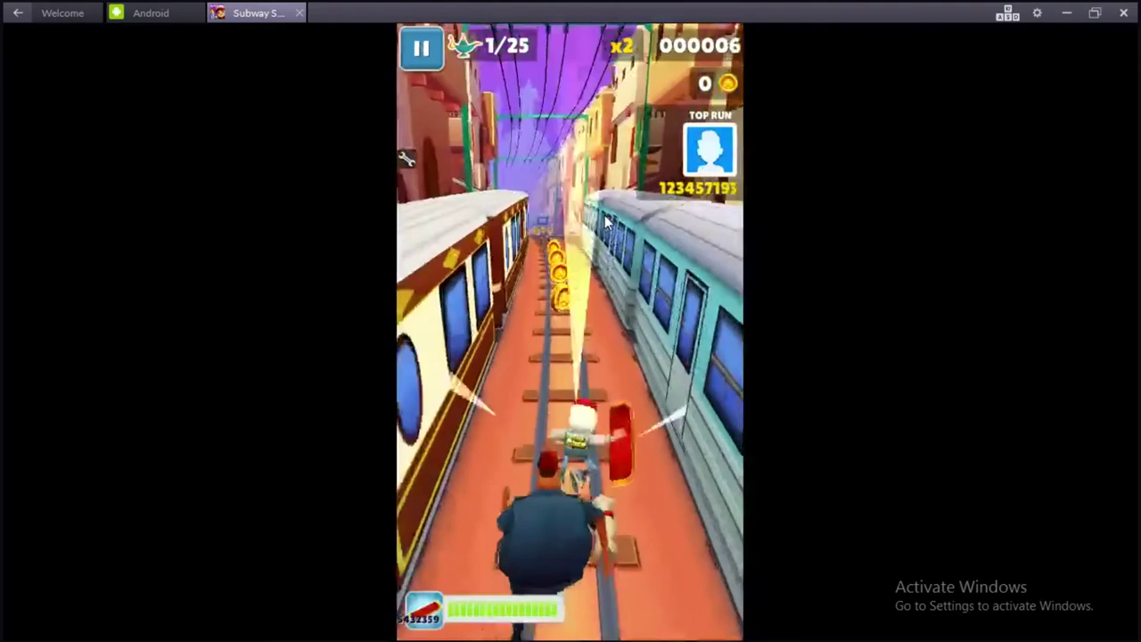
key("Left")
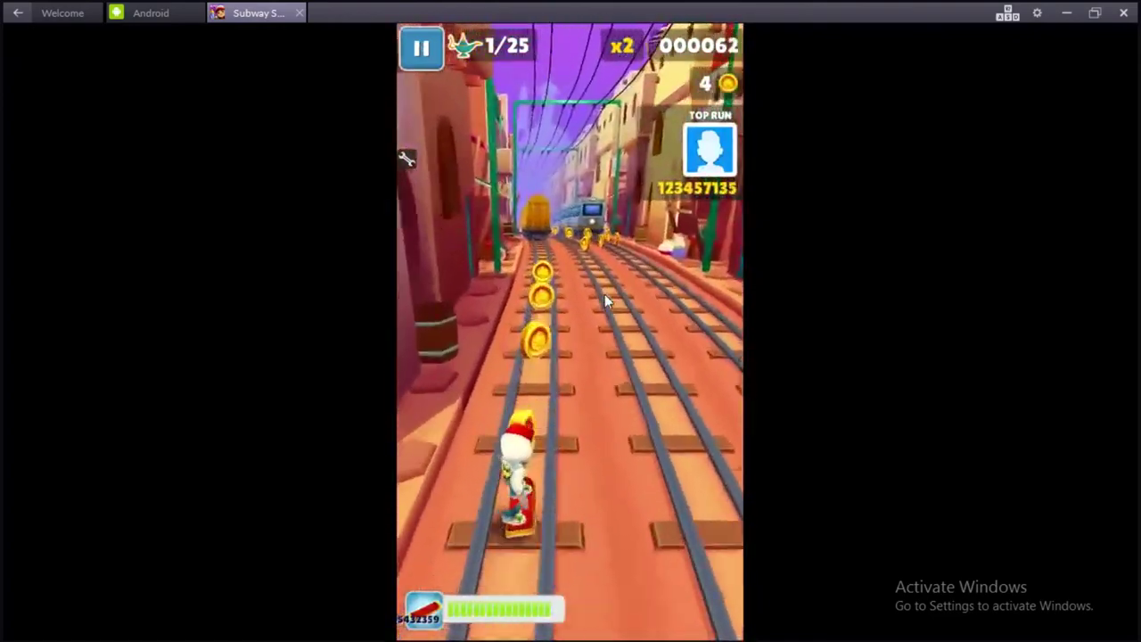
key("Right")
key("Right")
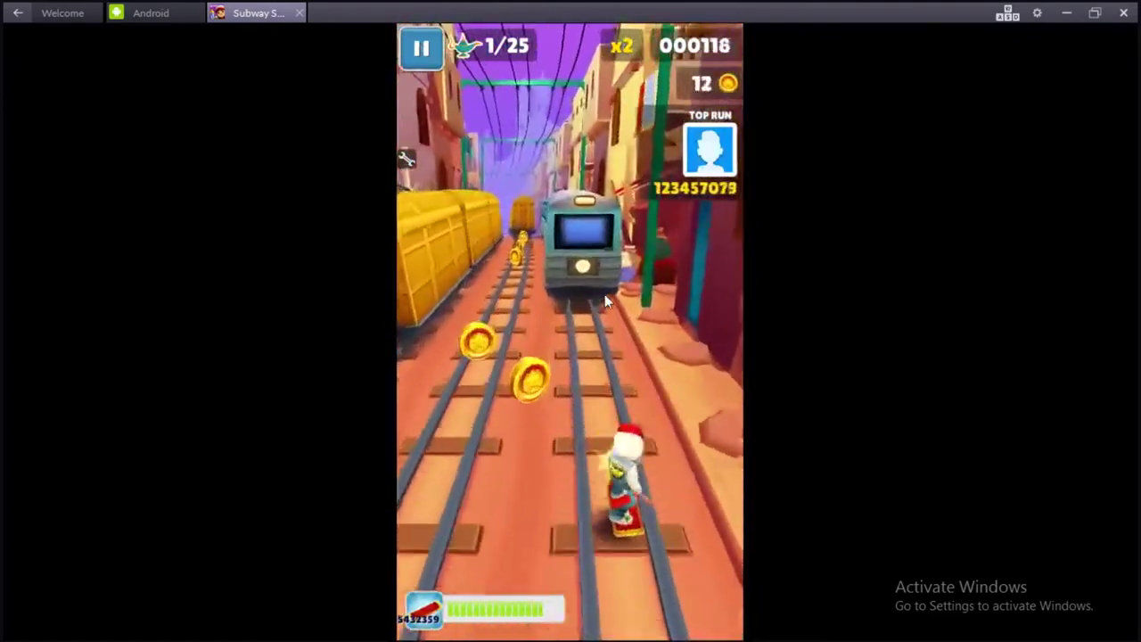
key("Left")
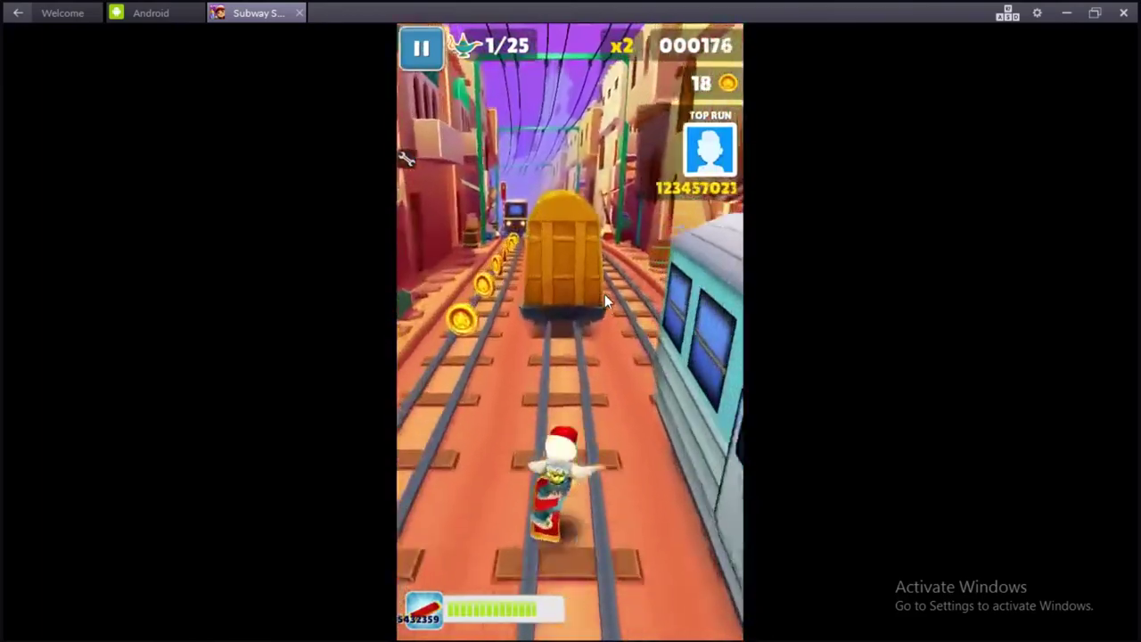
key("Left")
key("Up")
key("Up")
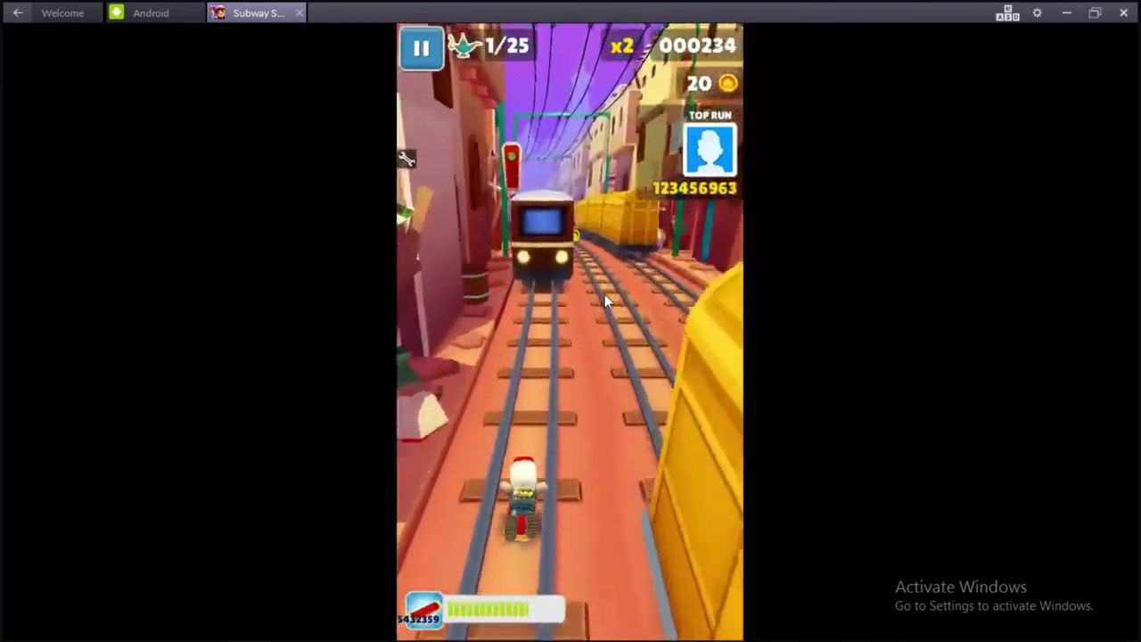
key("Right")
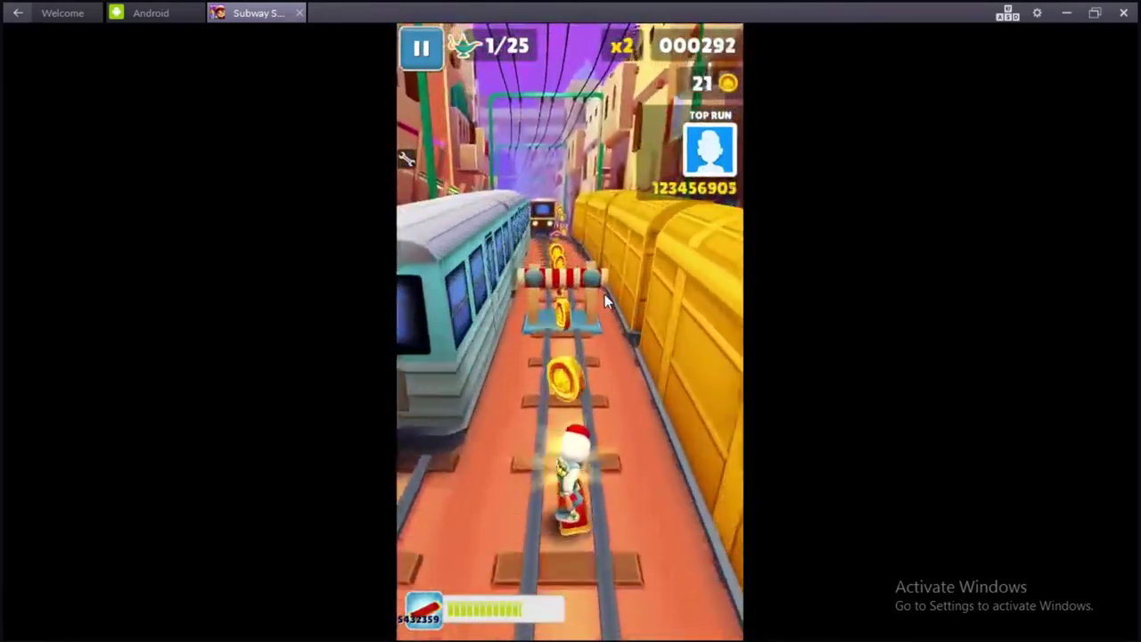
key("Up")
key("Right")
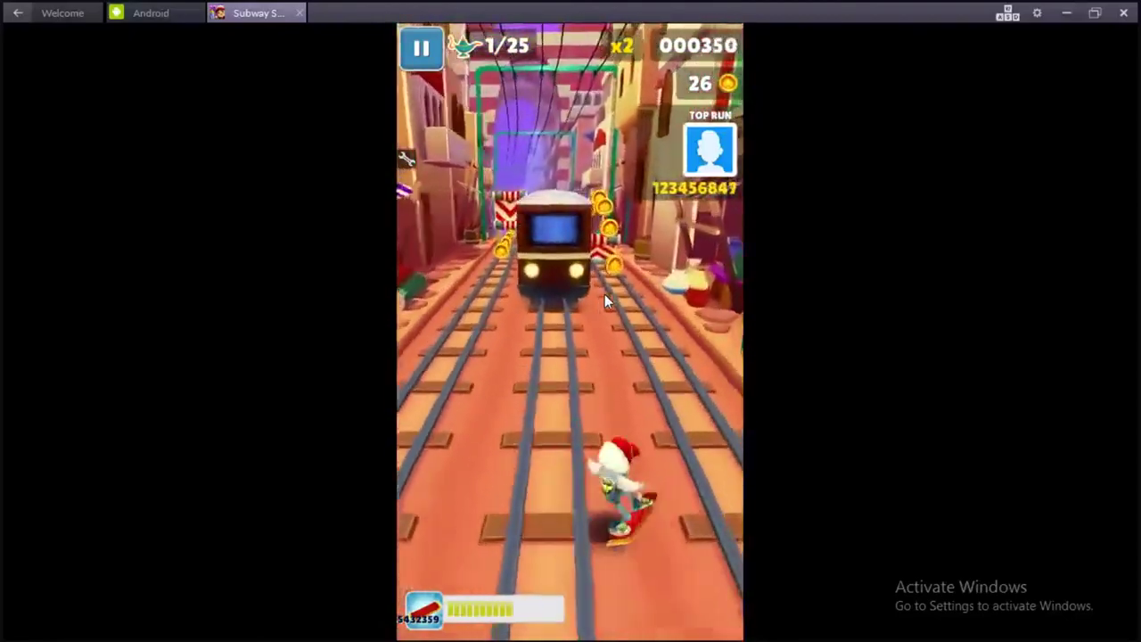
key("Up")
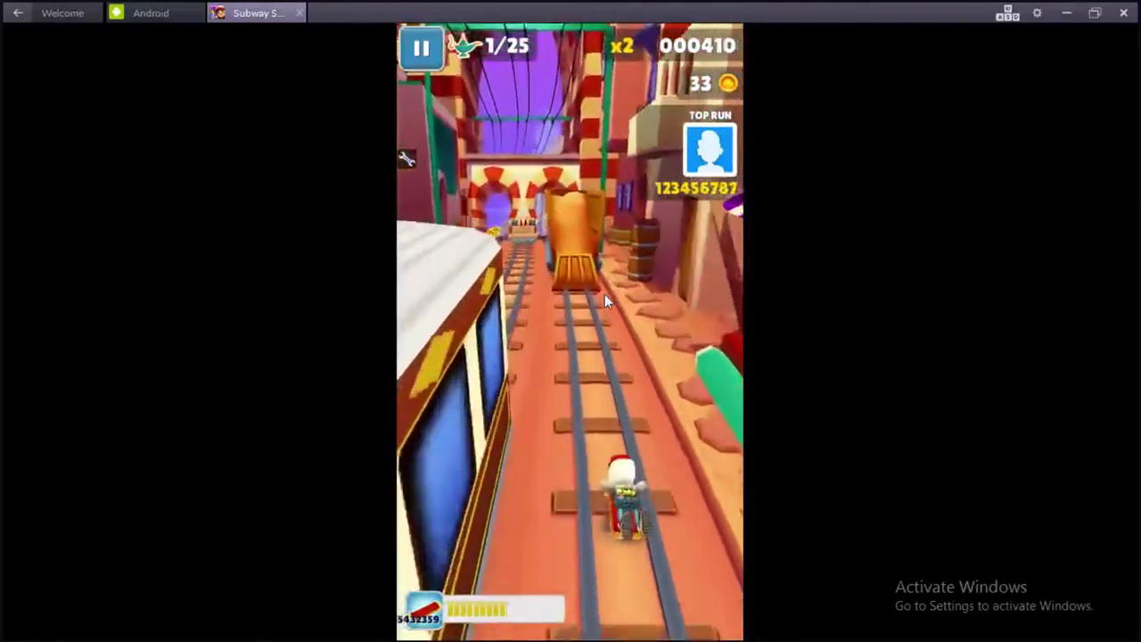
key("Left")
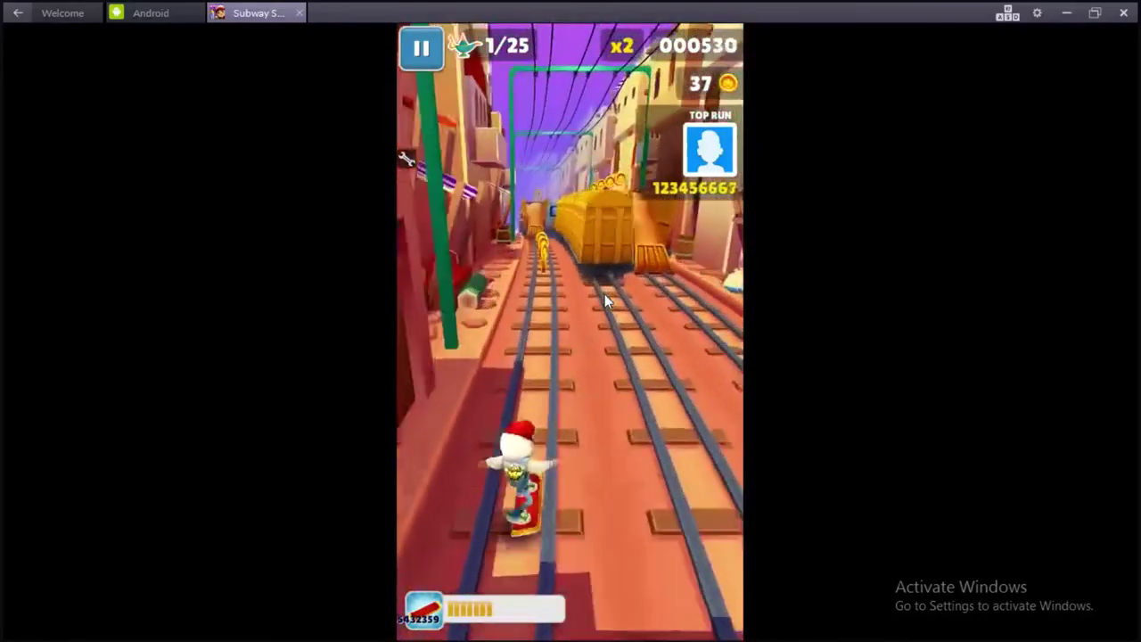
key("Right")
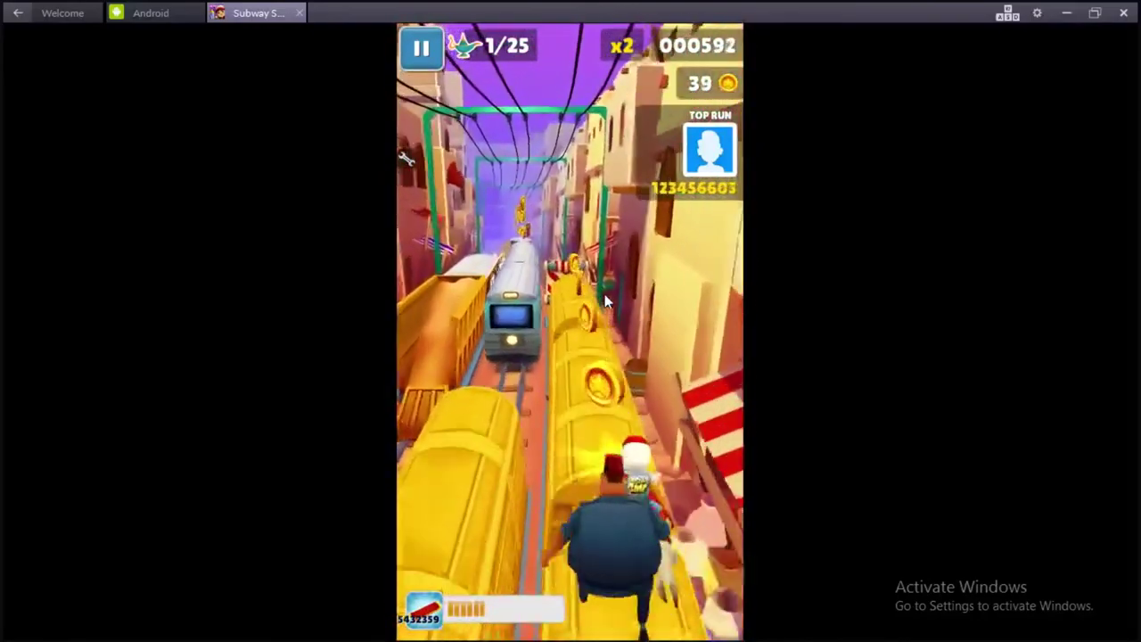